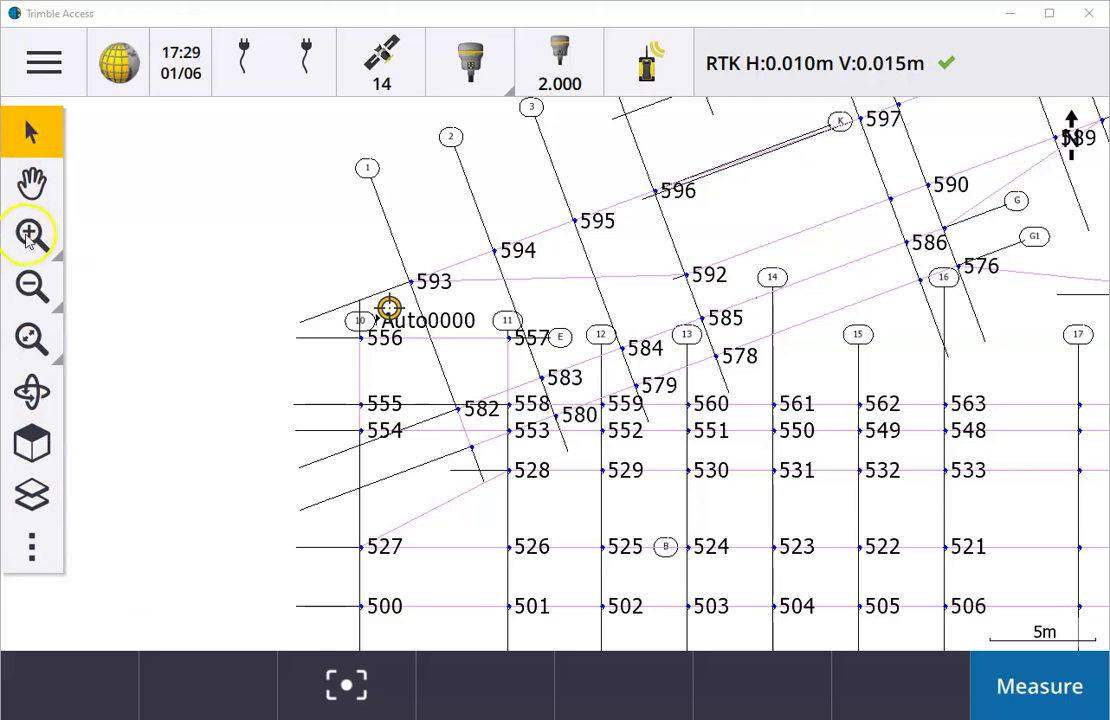
Select point 570 on the map, on gridline D near the grid's eastern edge.
left_click(27, 338)
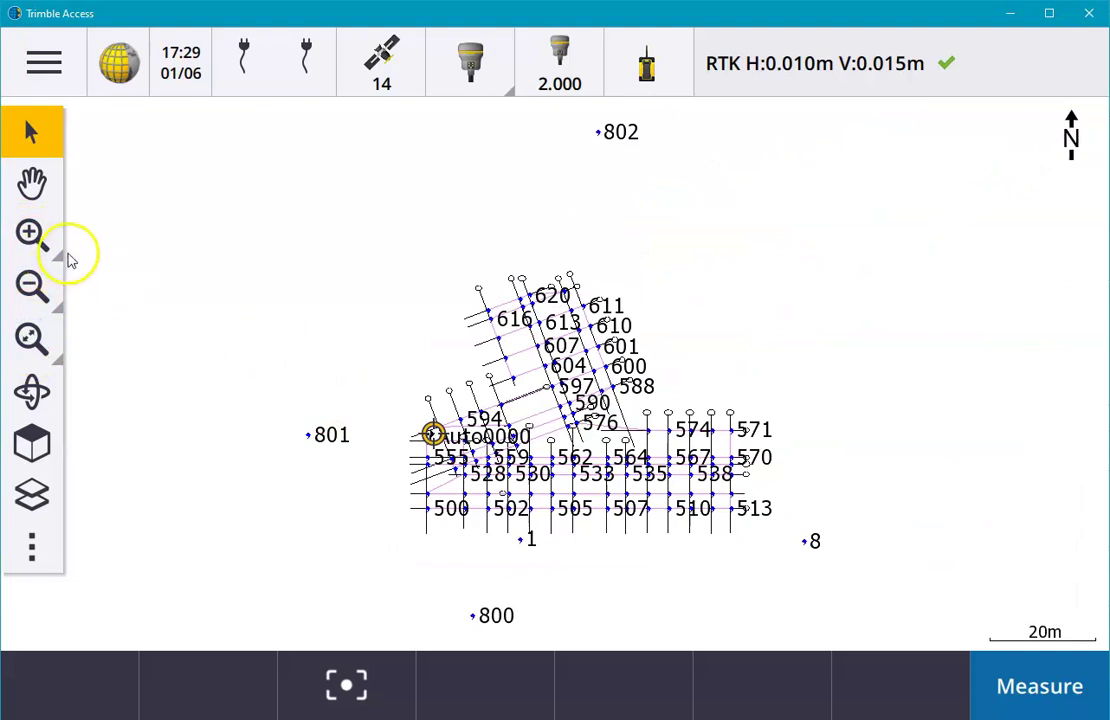
left_click(32, 182)
left_click_drag(525, 401, 442, 321)
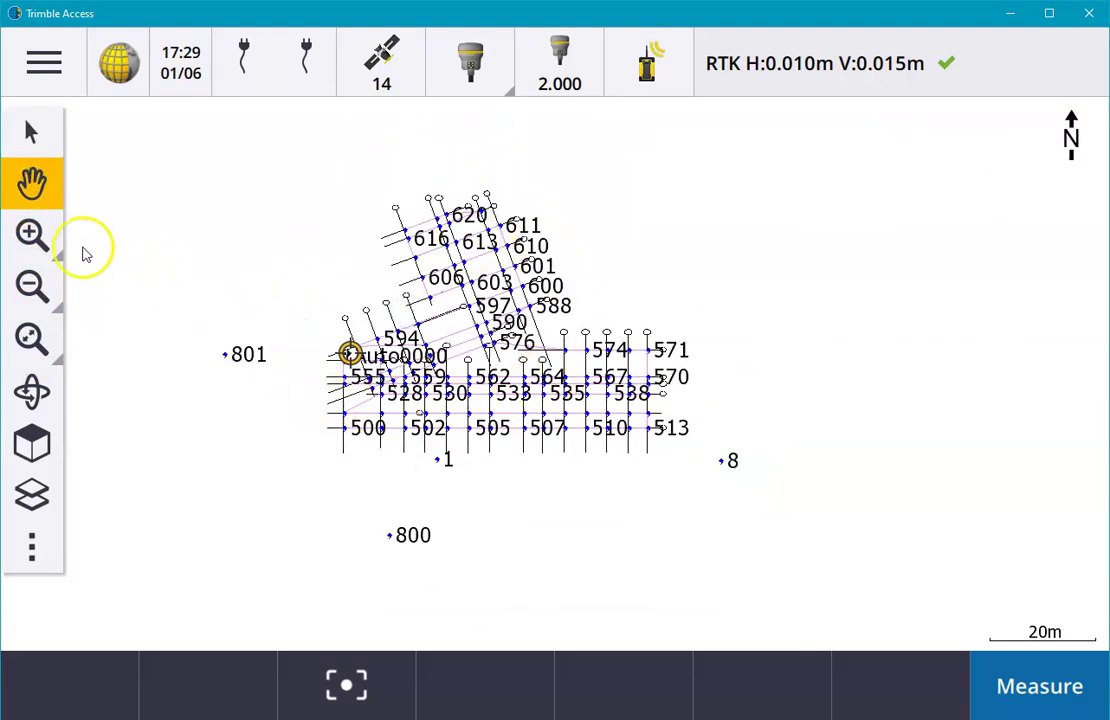
left_click(32, 234)
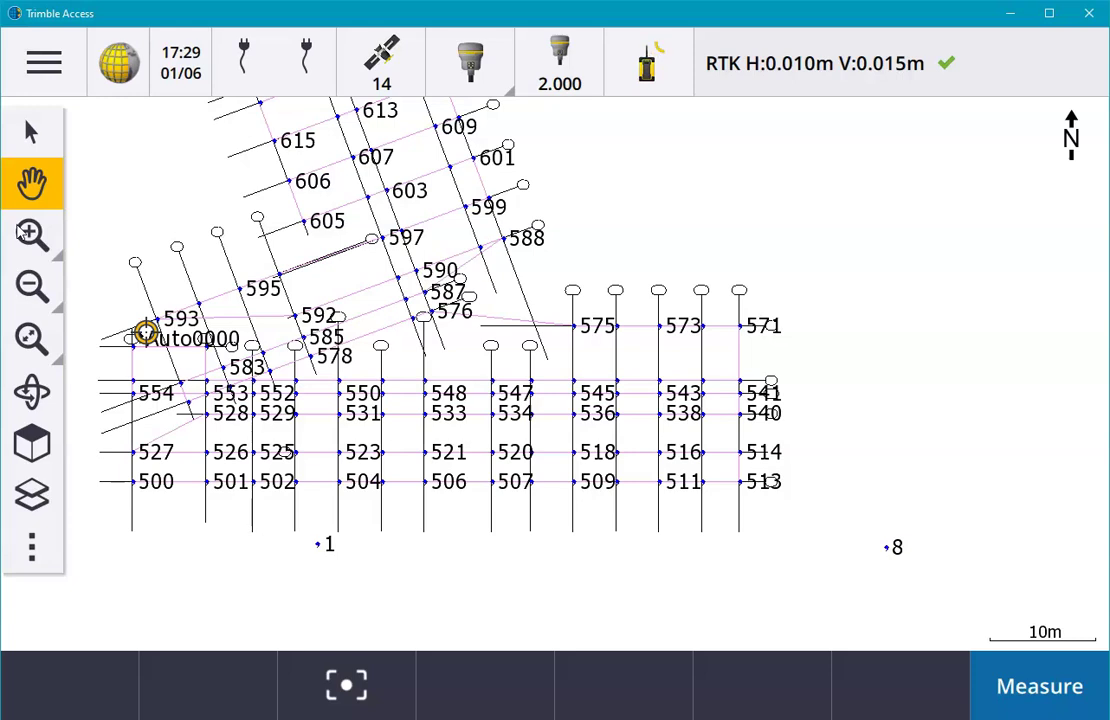
left_click(42, 147)
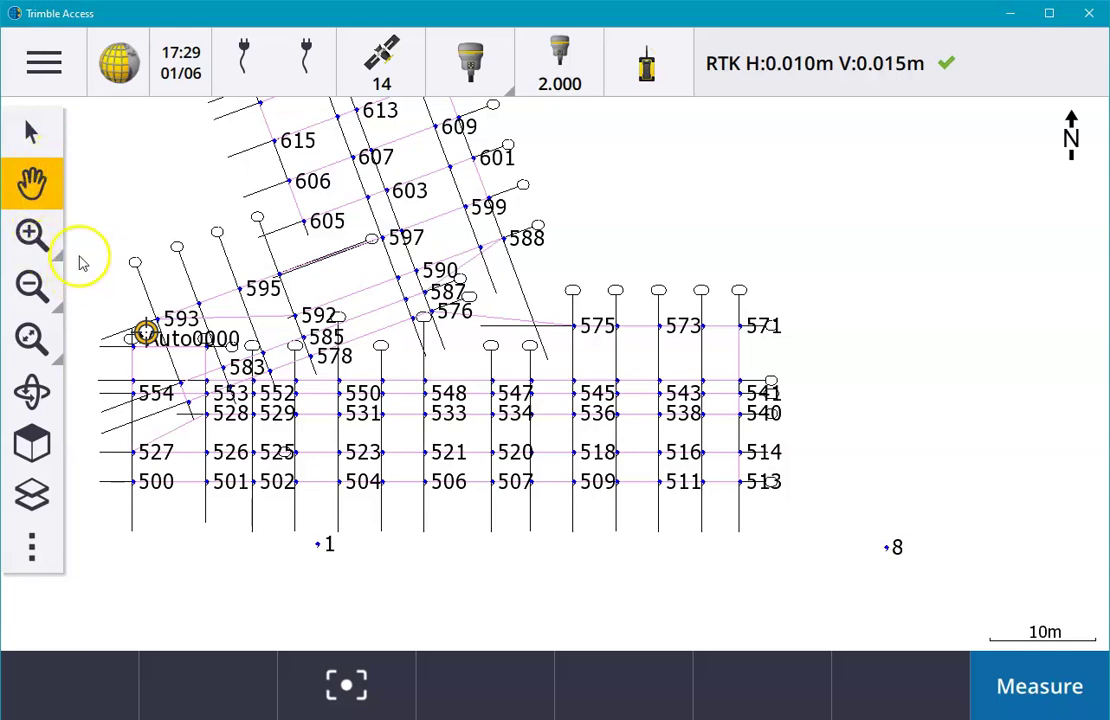
left_click(32, 236)
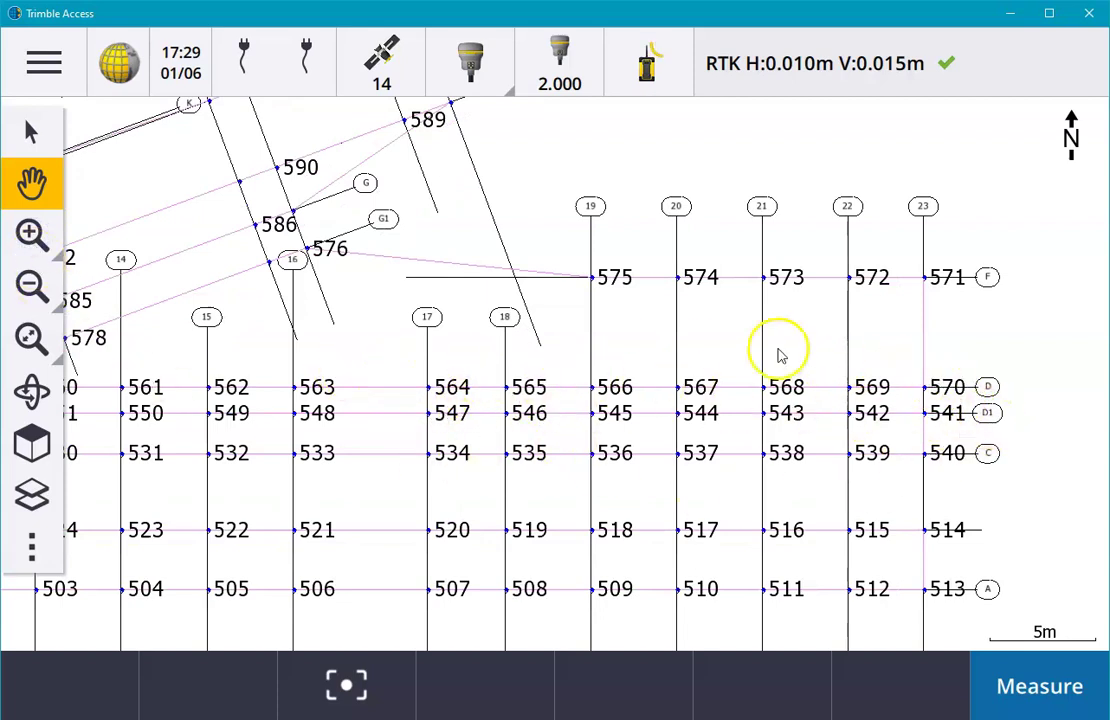
left_click_drag(721, 401, 505, 356)
left_click(30, 232)
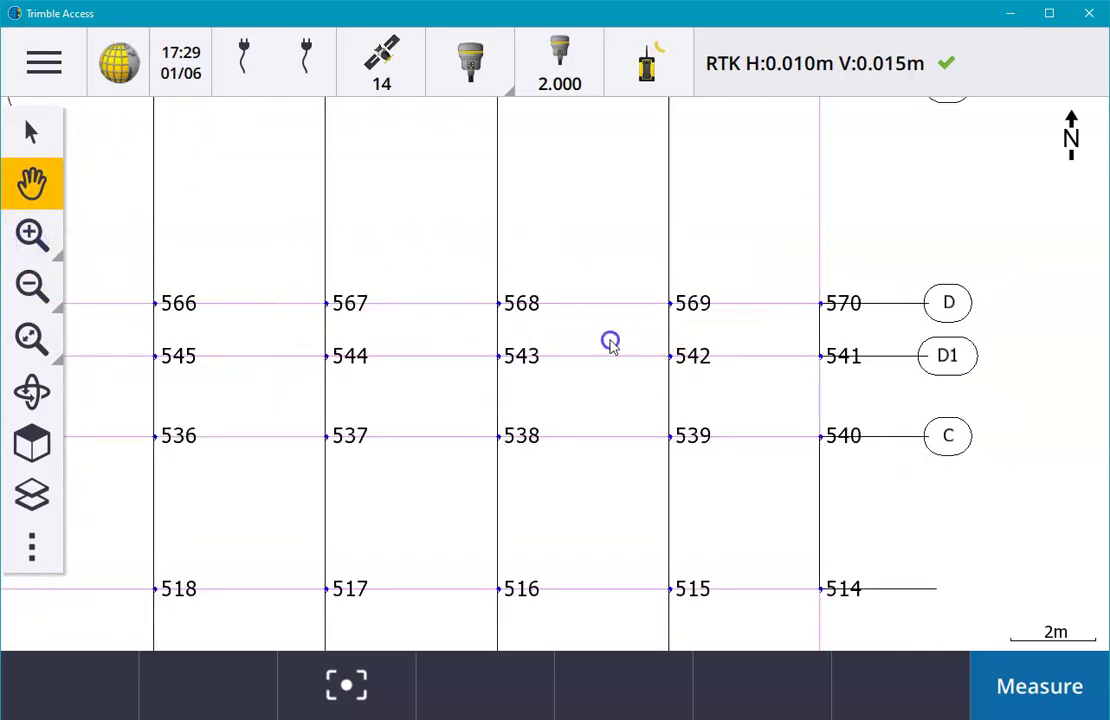
left_click_drag(577, 325, 498, 330)
left_click(44, 148)
left_click(707, 294)
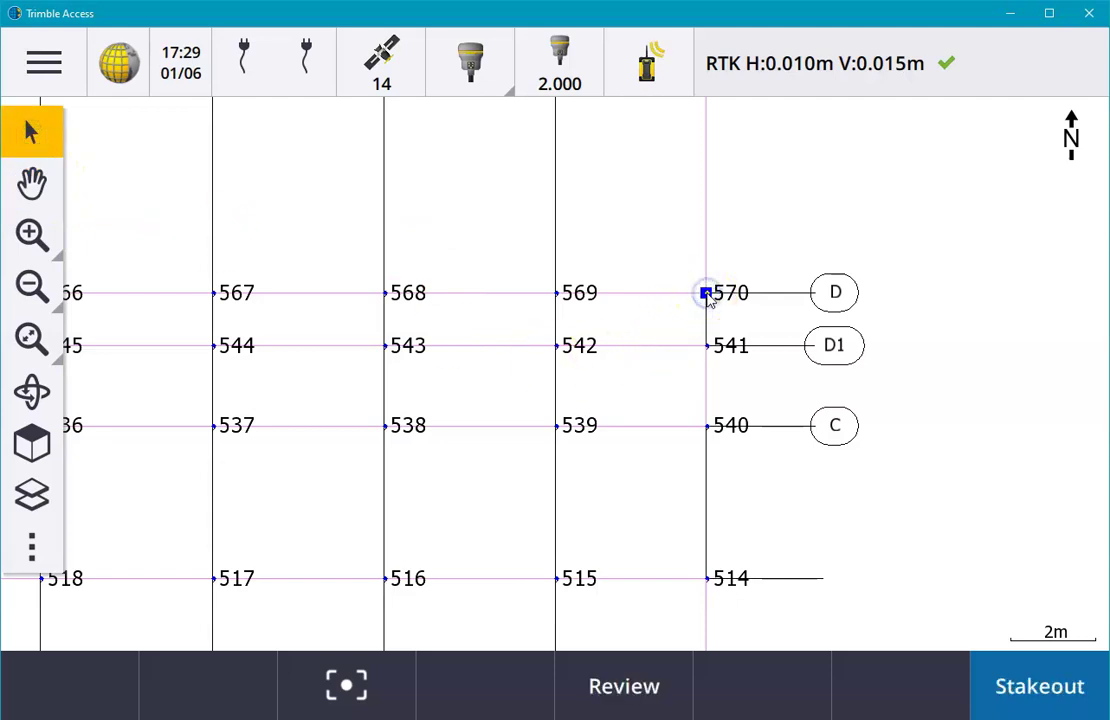
Add point 567 to the selection and open Stake out line from 570 to 567.
left_click(211, 294)
left_click(266, 313)
left_click(746, 308)
left_click(719, 291)
left_click(715, 296)
left_click(718, 278)
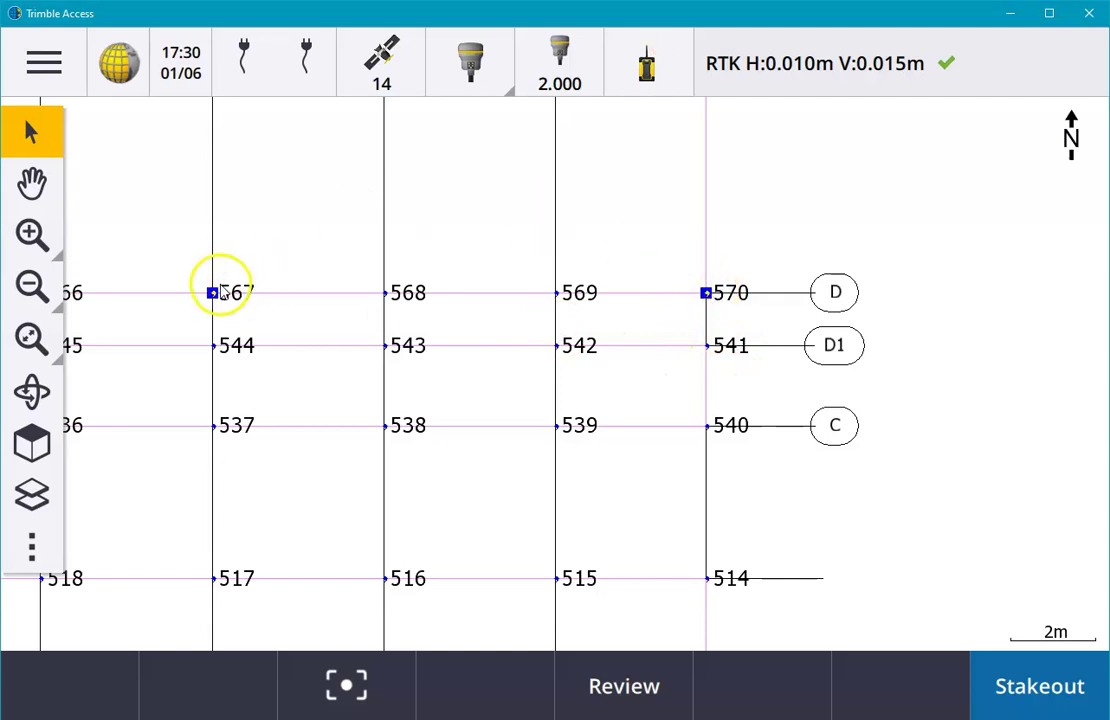
right_click(641, 189)
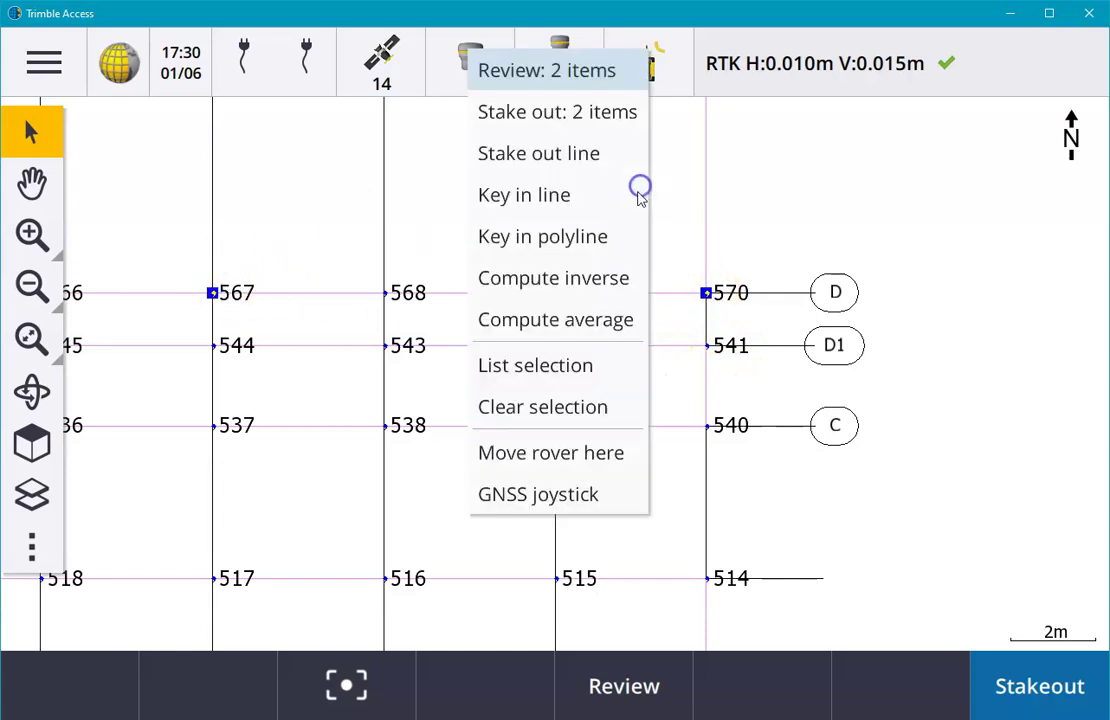
left_click(555, 160)
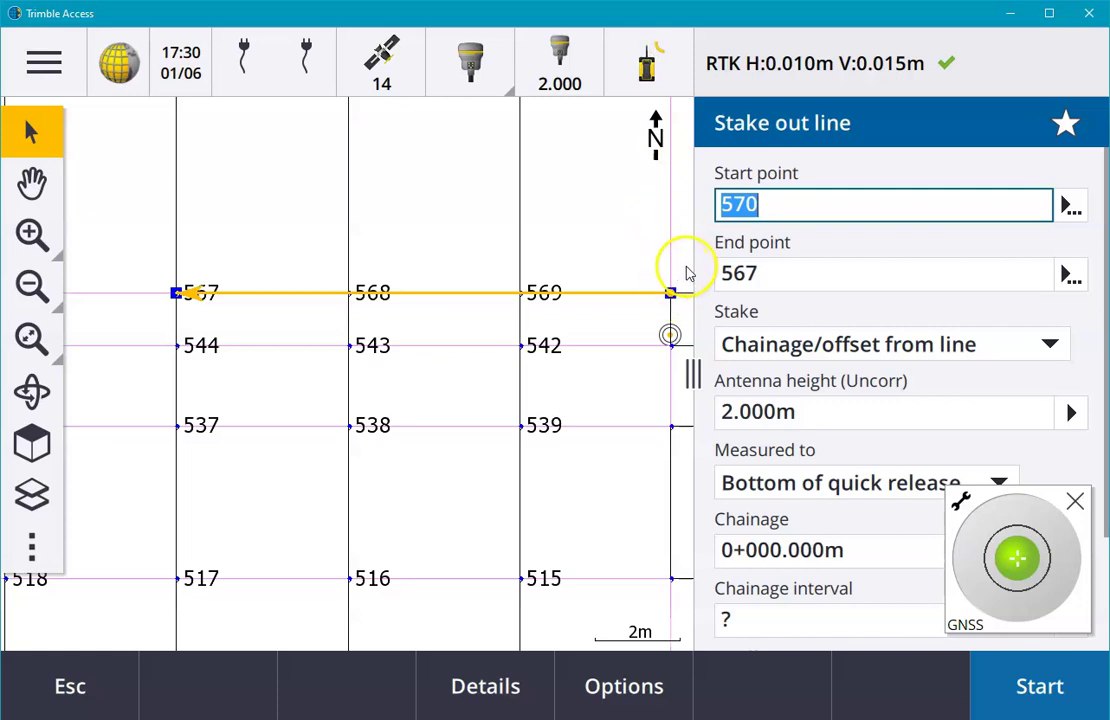
Set the stakeout chainage to -0.2 m and the horizontal offset to 0.2 m right.
left_click(870, 552)
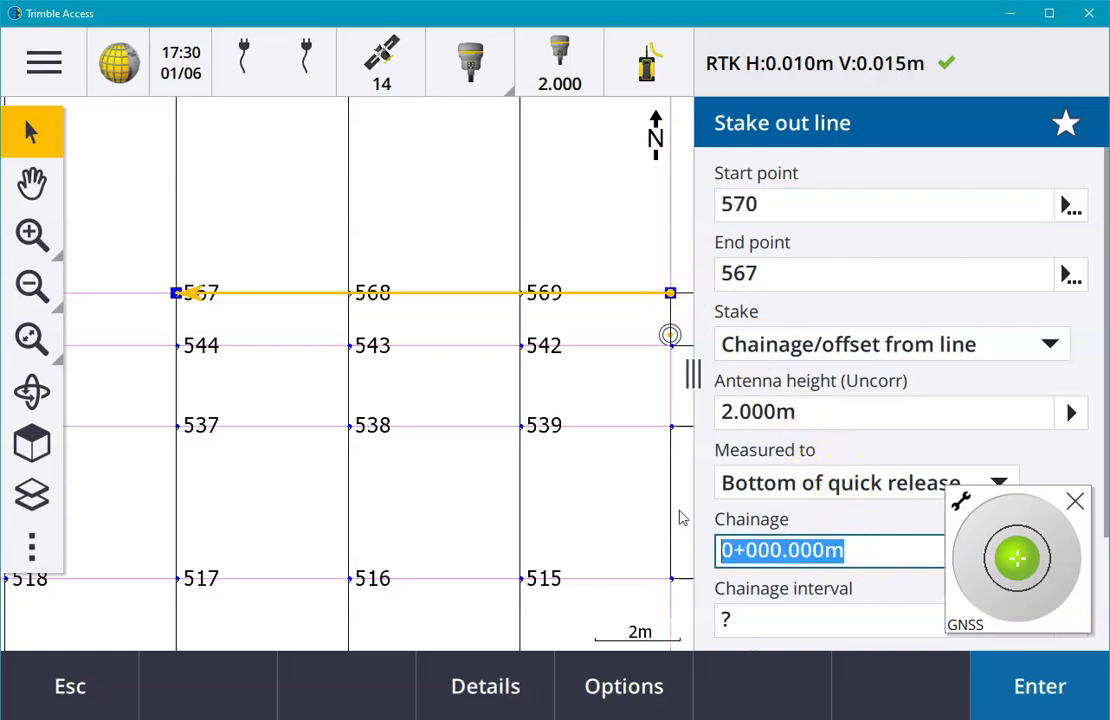
type("-0.2")
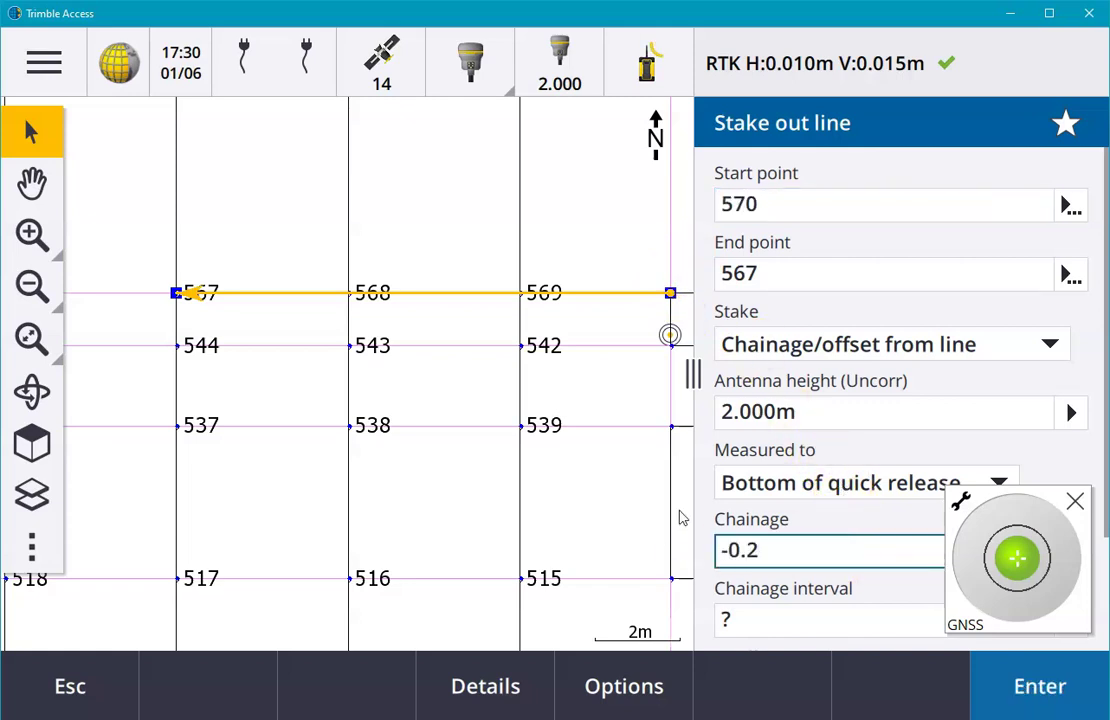
key("Tab")
type("0.2")
key("Tab")
Inspect the offset target beside point 570, close the GNSS joystick, and start the line stakeout.
left_click(31, 182)
left_click_drag(616, 289, 427, 256)
left_click(31, 234)
left_click_drag(390, 208, 201, 309)
left_click(31, 234)
left_click_drag(265, 273, 268, 354)
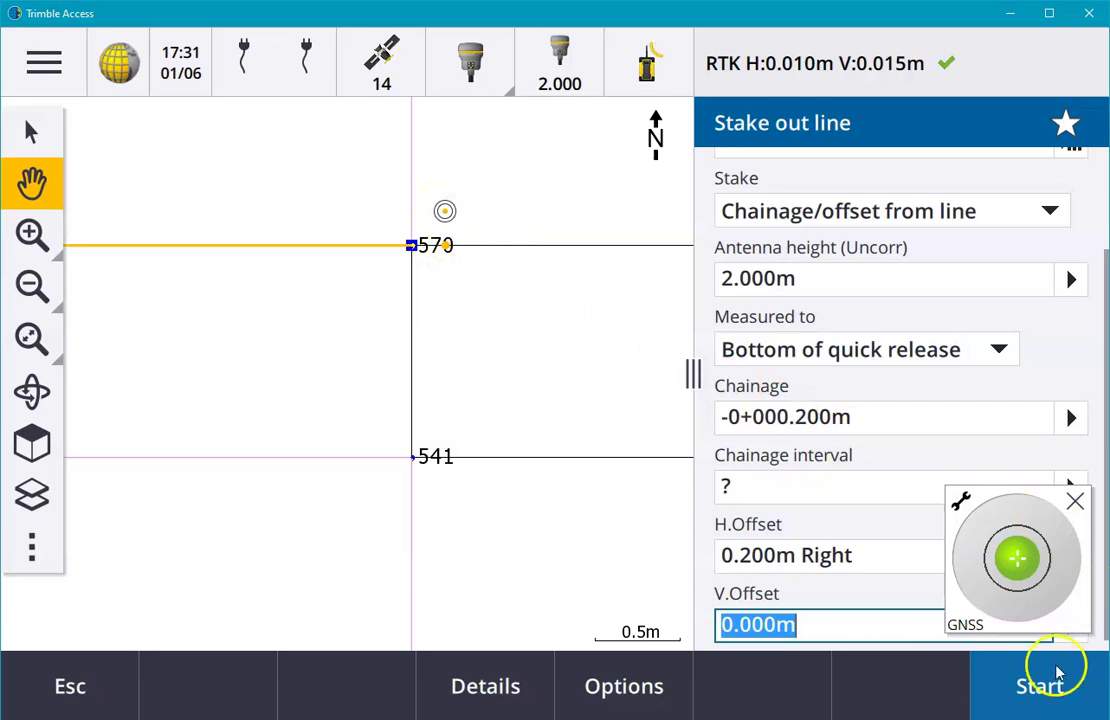
left_click(1074, 500)
left_click(1030, 690)
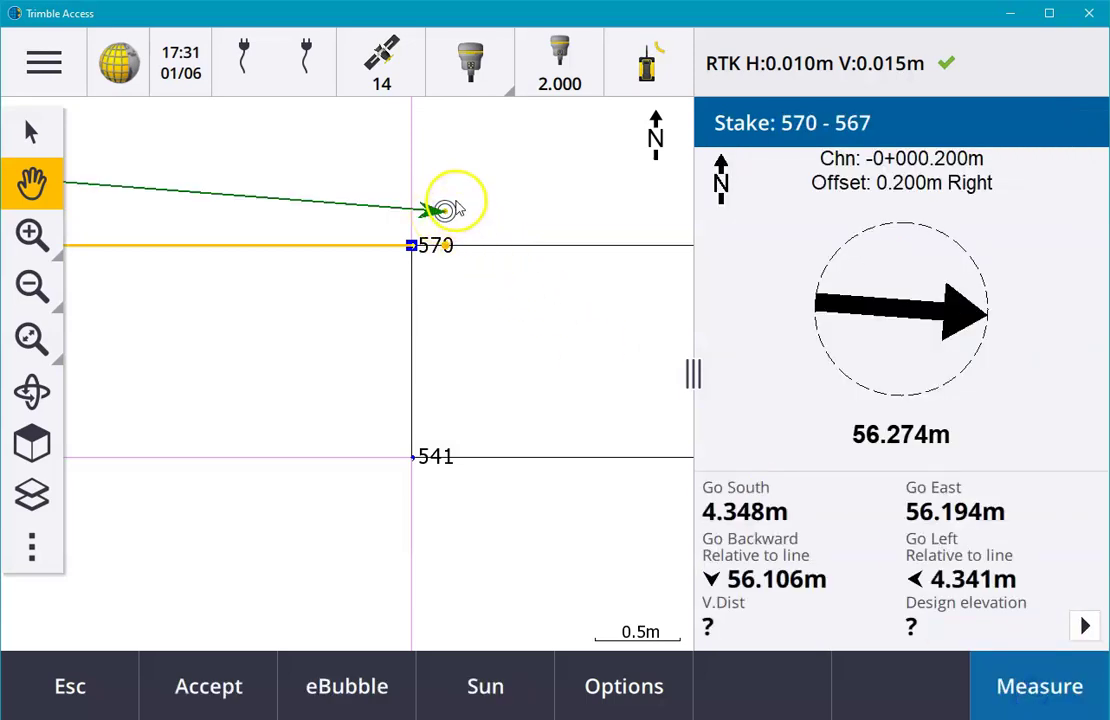
Move the simulated rover close to the offset target northeast of point 570.
left_click(452, 192)
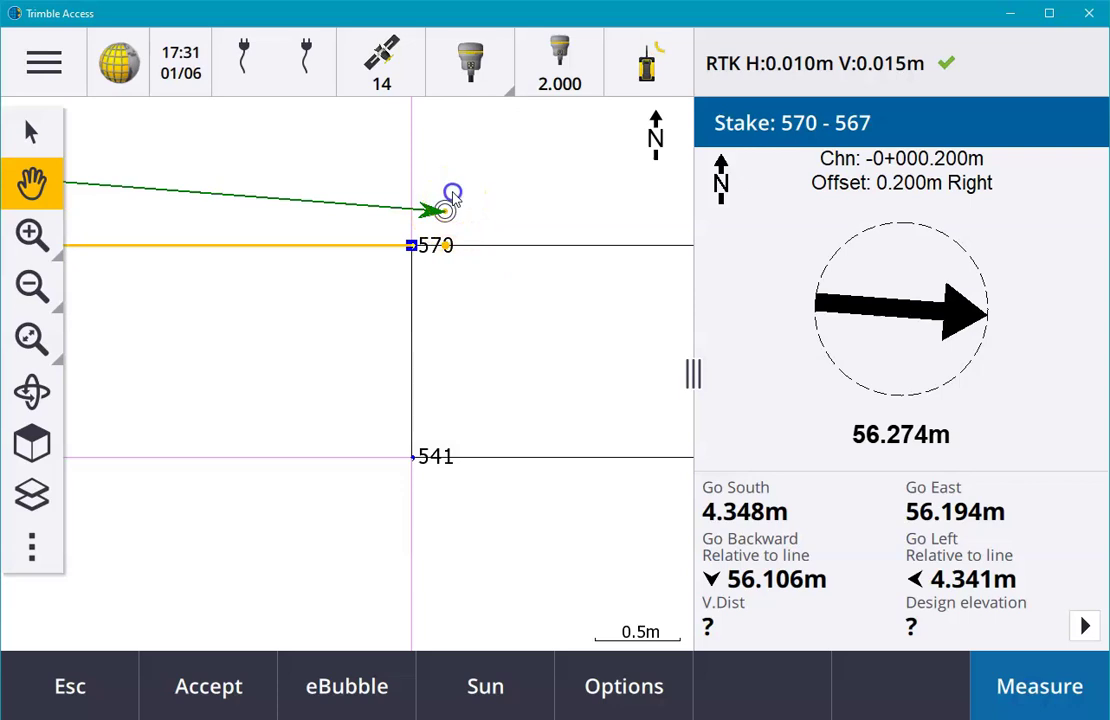
left_click_drag(459, 203, 344, 376)
left_click(30, 132)
right_click(326, 384)
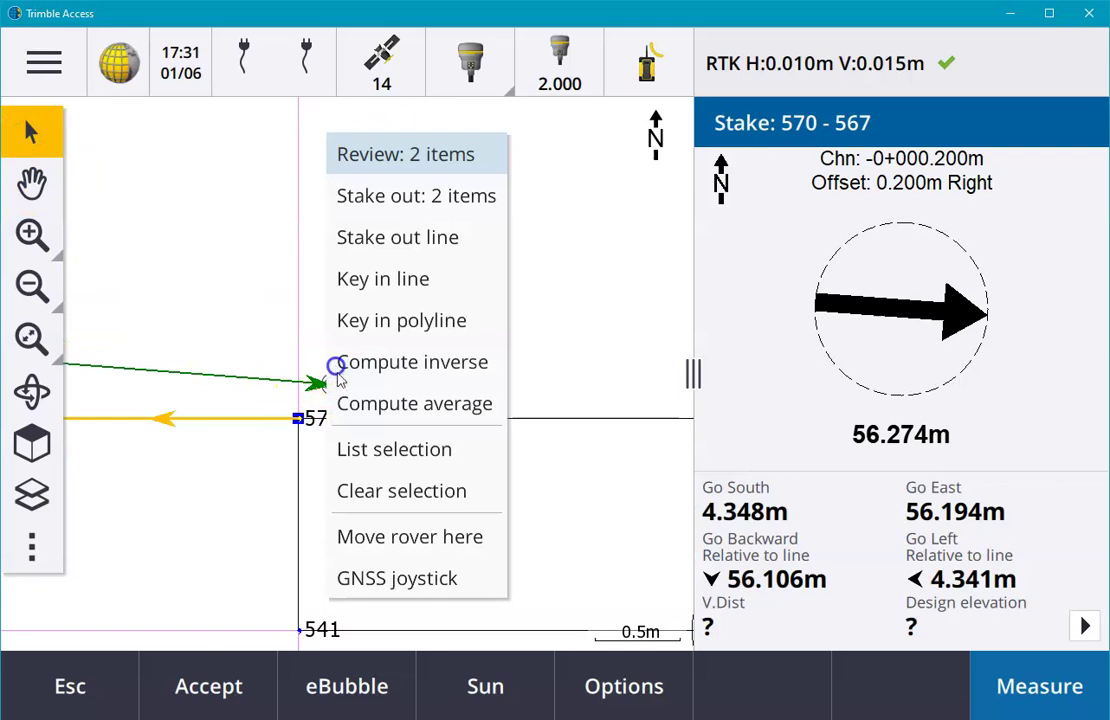
left_click(421, 538)
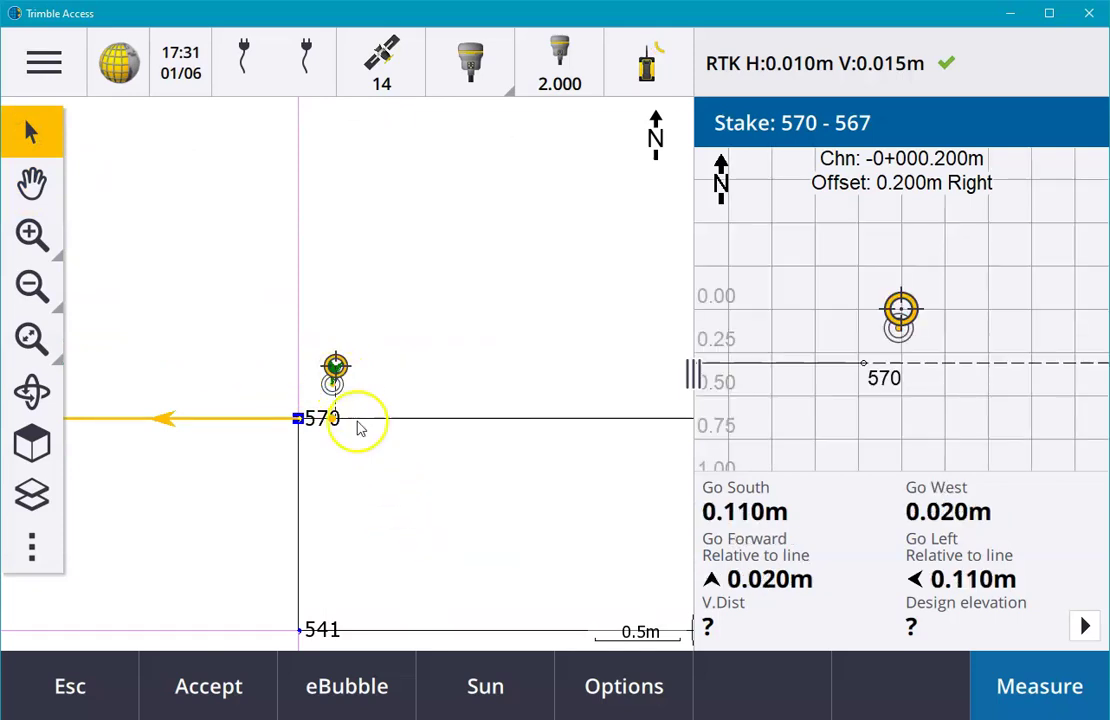
Reposition the simulated rover exactly onto the offset stakeout target beside point 570.
left_click(31, 182)
left_click_drag(330, 405, 407, 325)
left_click(31, 233)
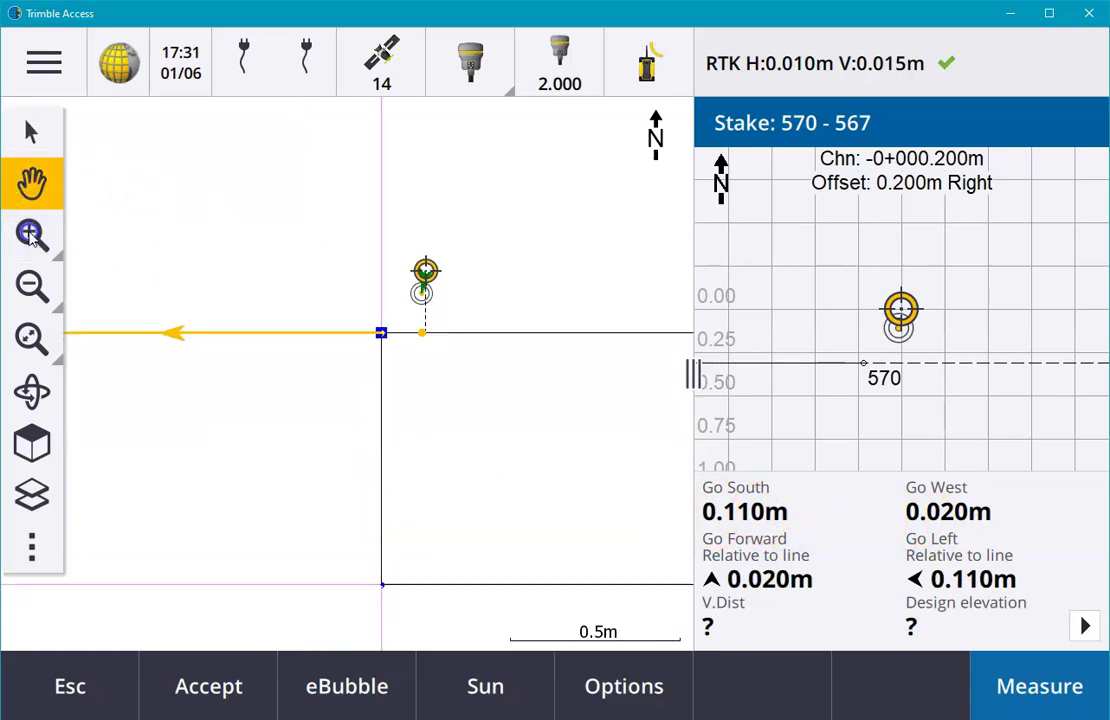
left_click(470, 238)
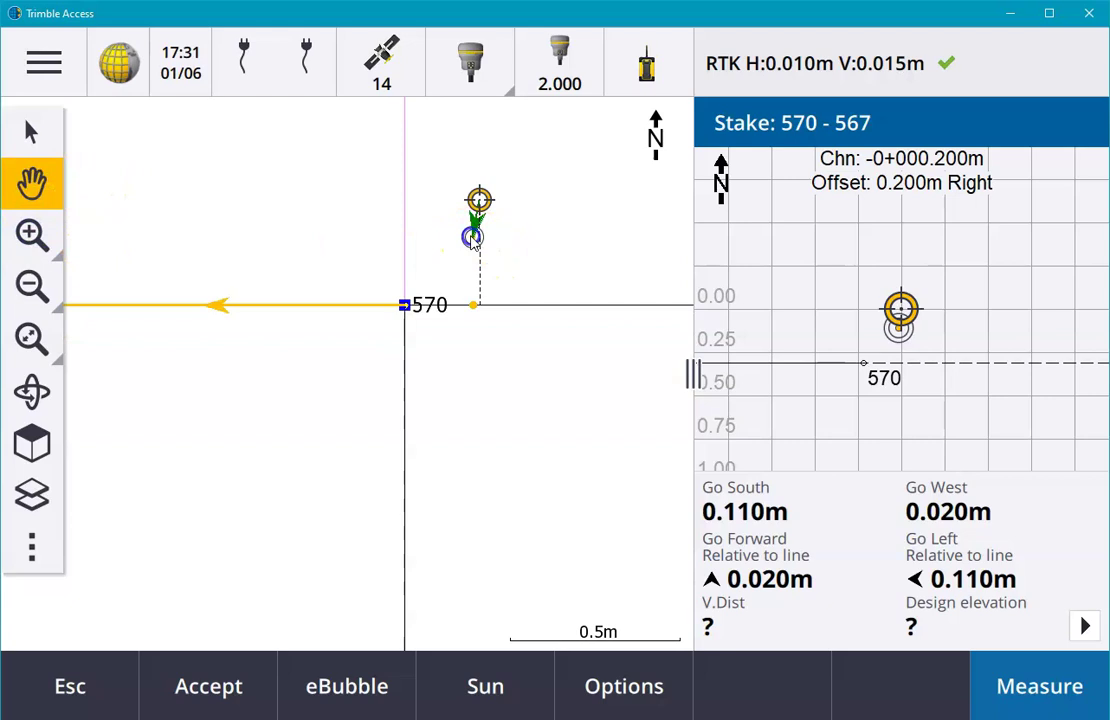
left_click_drag(472, 240, 477, 261)
left_click(178, 165)
left_click(31, 132)
left_click(461, 267)
right_click(476, 257)
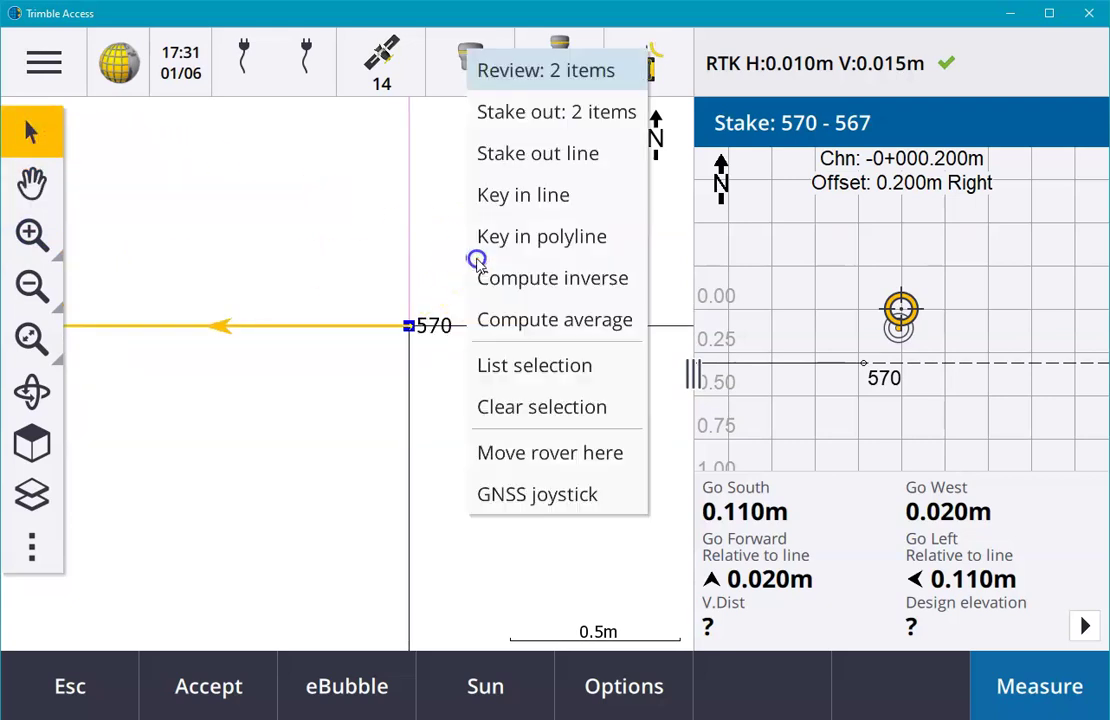
left_click(547, 453)
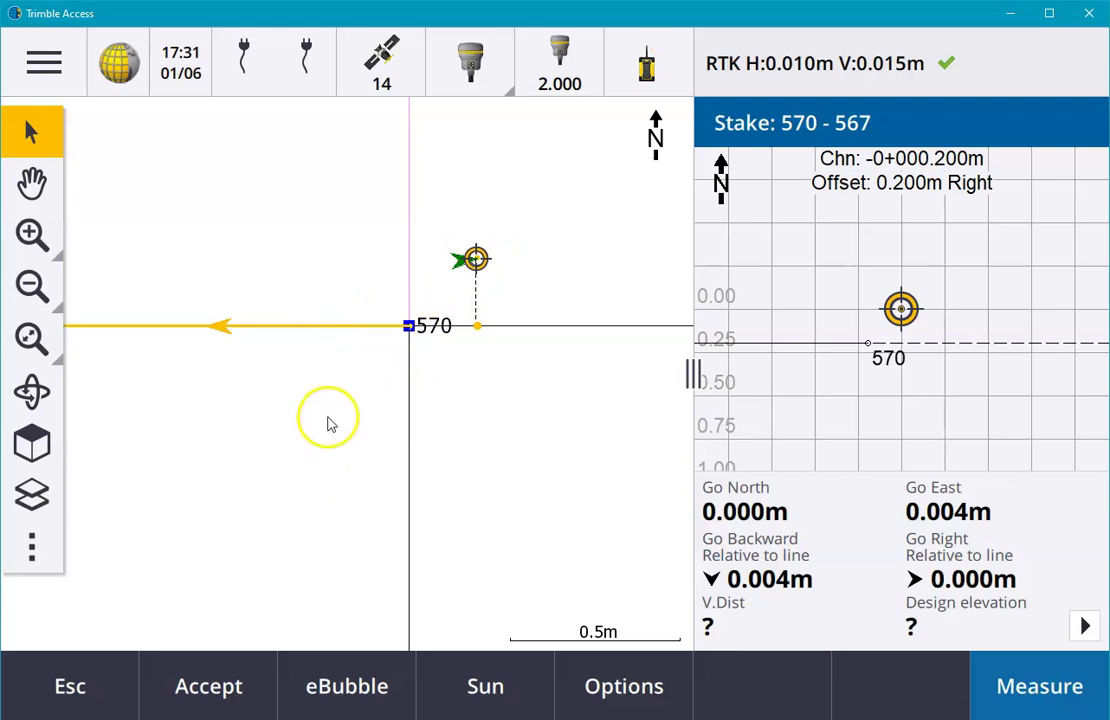
Return to the line stakeout settings and change the chainage to 0.2 m.
left_click(82, 695)
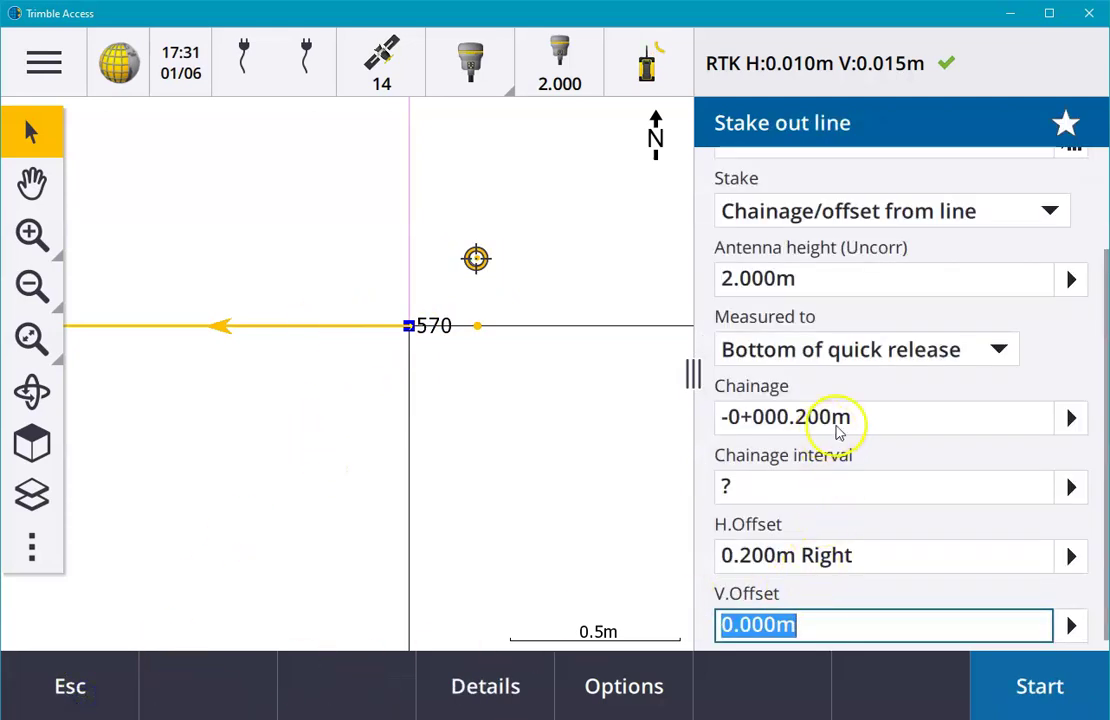
left_click_drag(878, 418, 650, 413)
type("0")
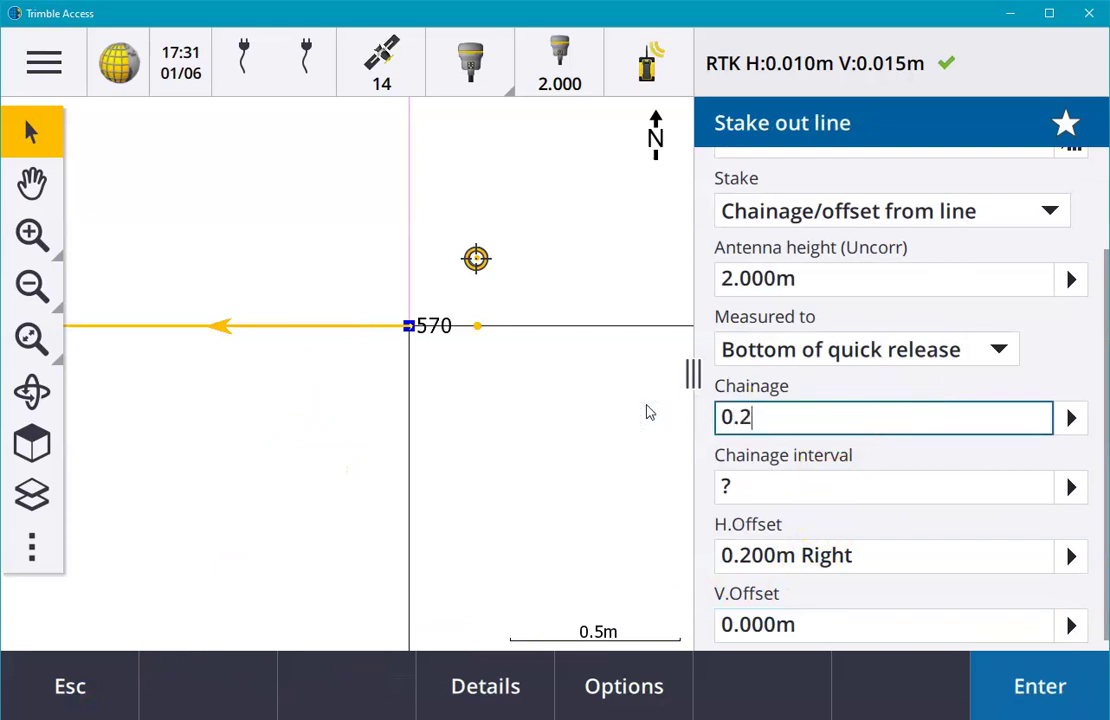
type(".2")
key("Tab")
key("Tab")
key("Tab")
key("shift+Tab")
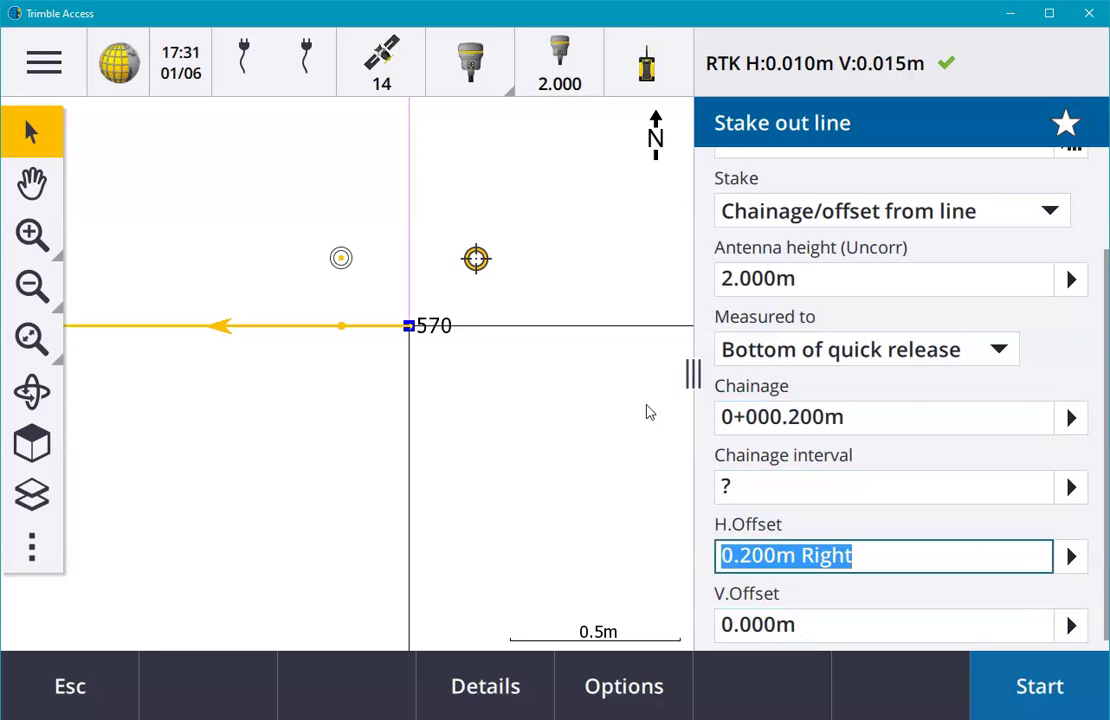
Set the horizontal offset to 0.2 m left and start the line stakeout.
type("-0.2")
key("Tab")
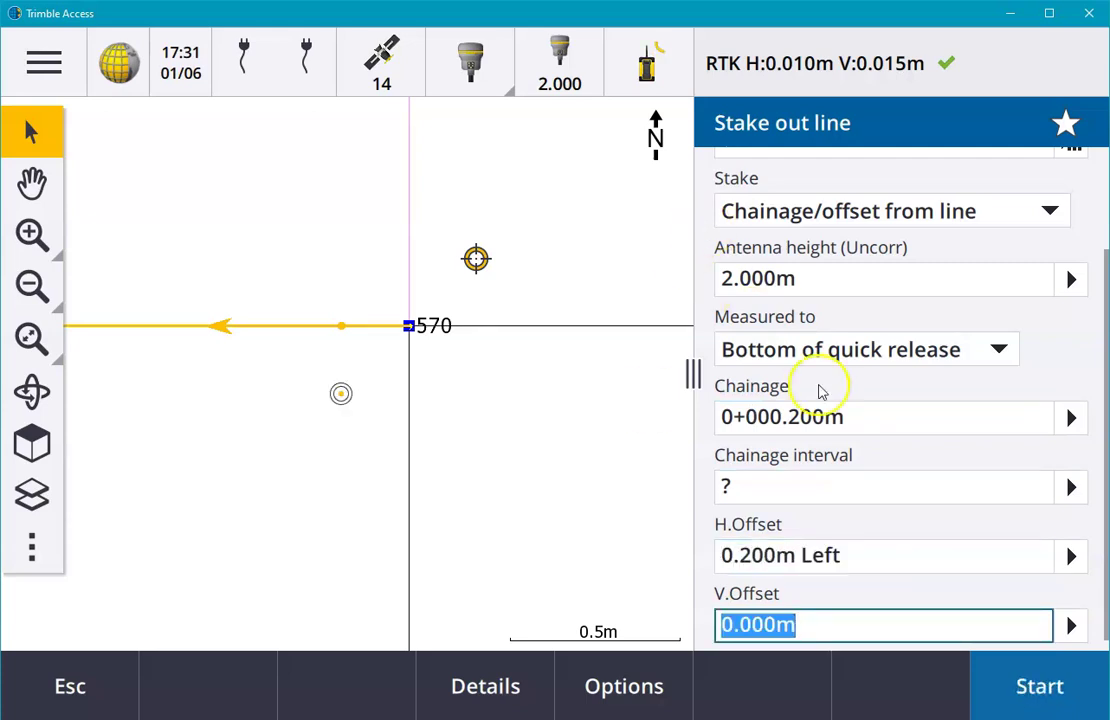
left_click(1070, 557)
left_click(968, 495)
left_click(999, 688)
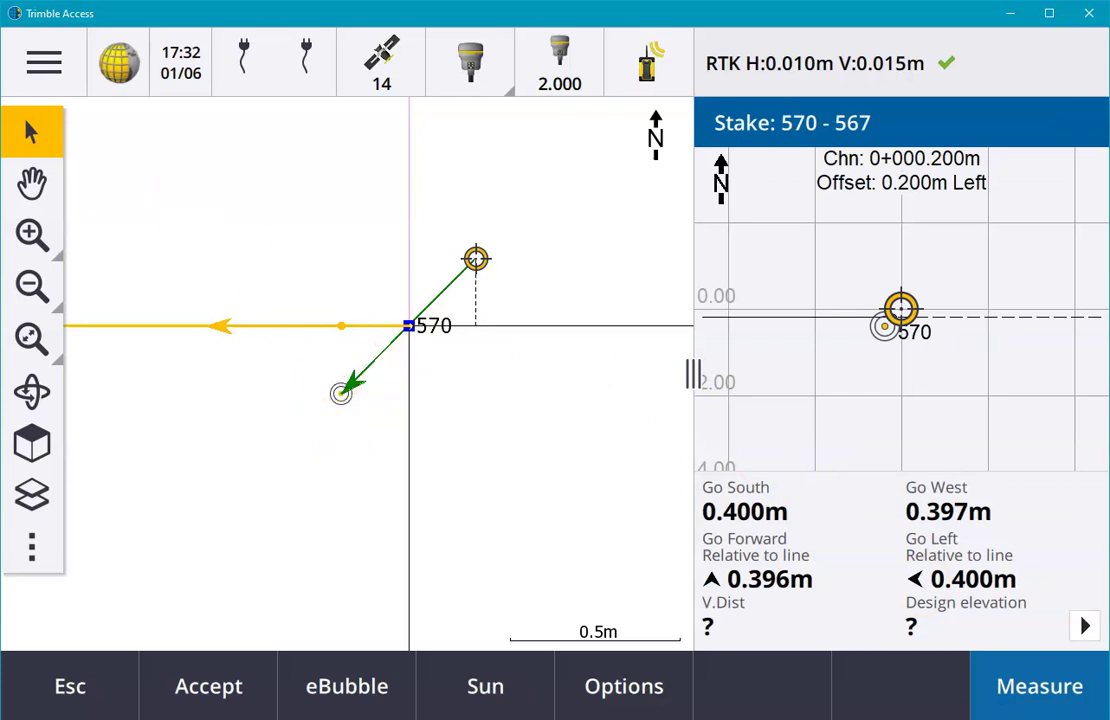
Exit the 570 to 567 line stakeout and clear the map selection.
left_click(30, 286)
left_click(30, 286)
left_click(79, 675)
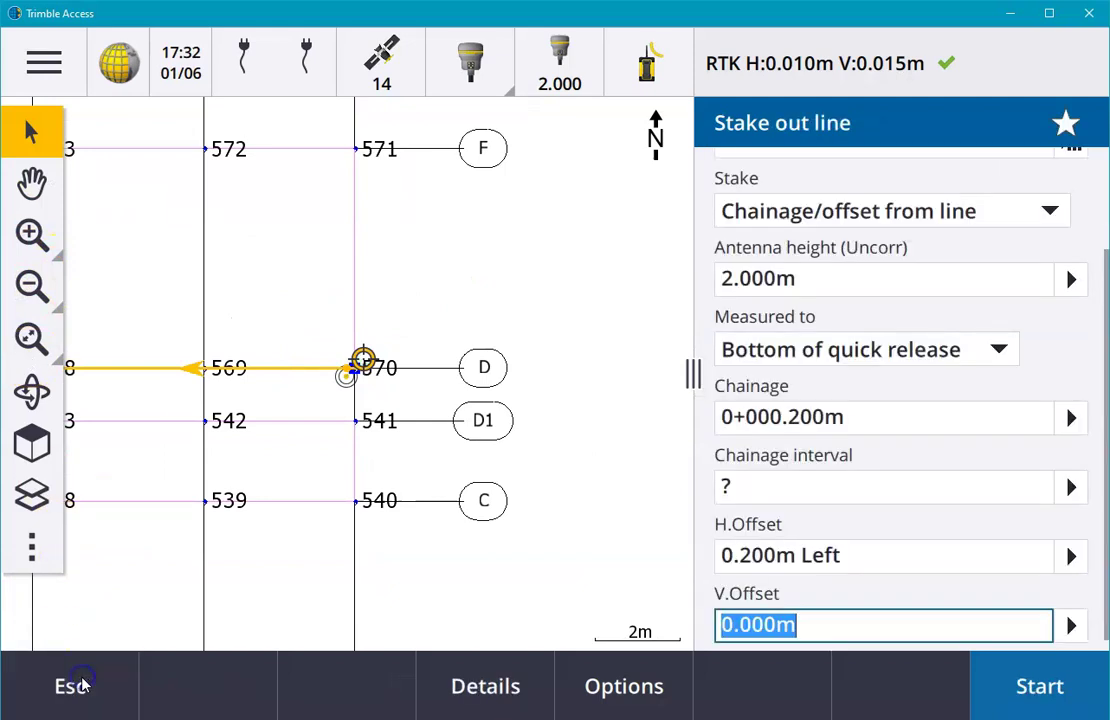
left_click(83, 683)
right_click(297, 270)
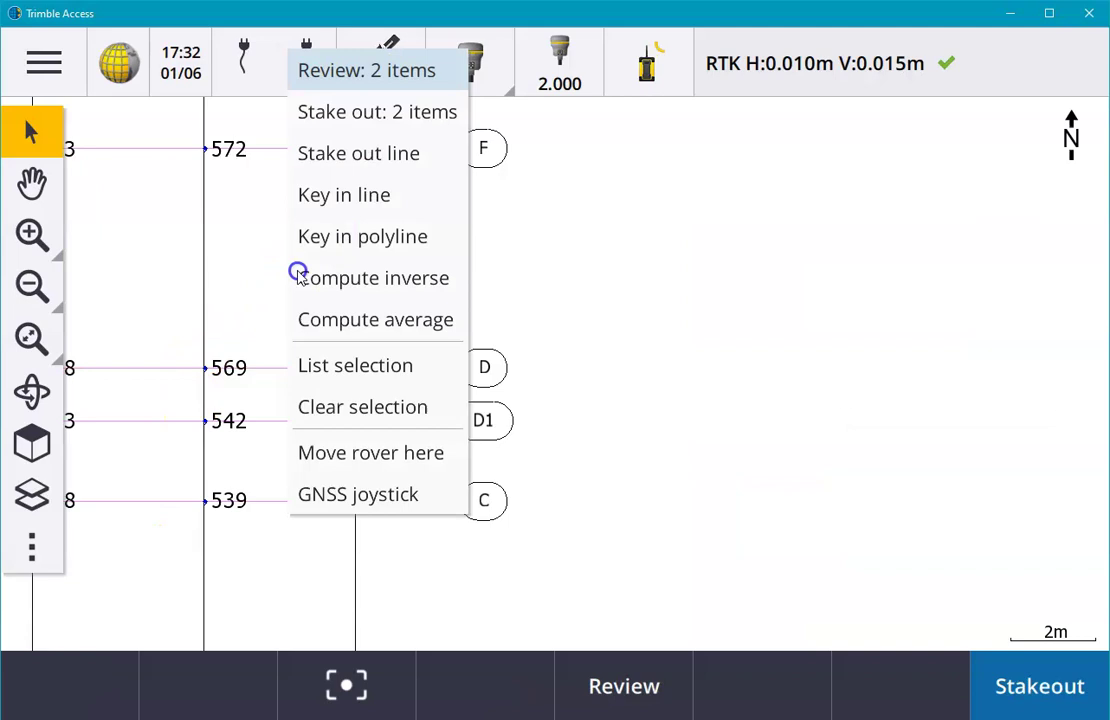
left_click(327, 420)
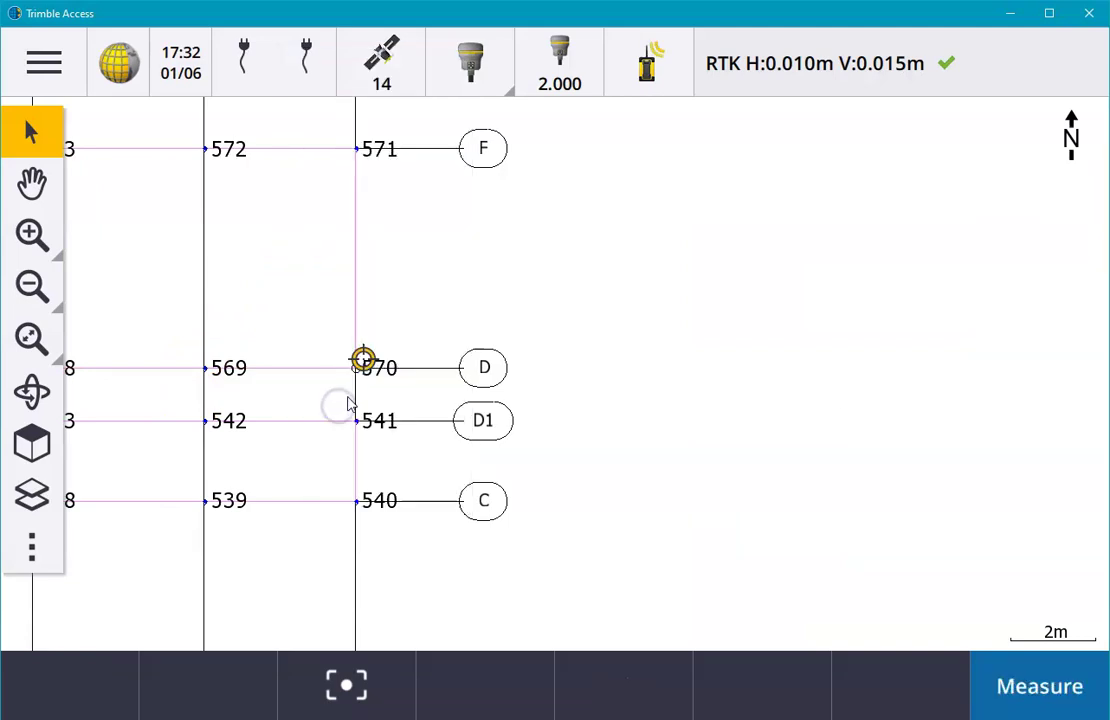
Select points 545 and 543, view the Stake out line form from 545 to 543, and close it.
left_click(32, 182)
left_click_drag(262, 310, 766, 240)
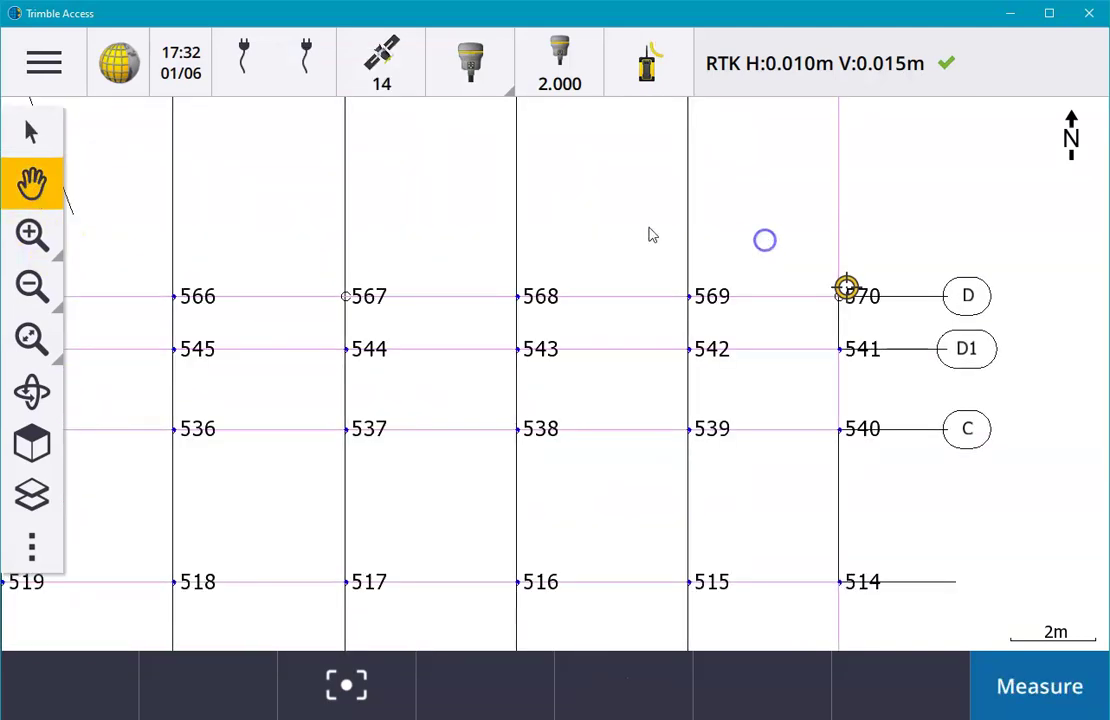
left_click(31, 130)
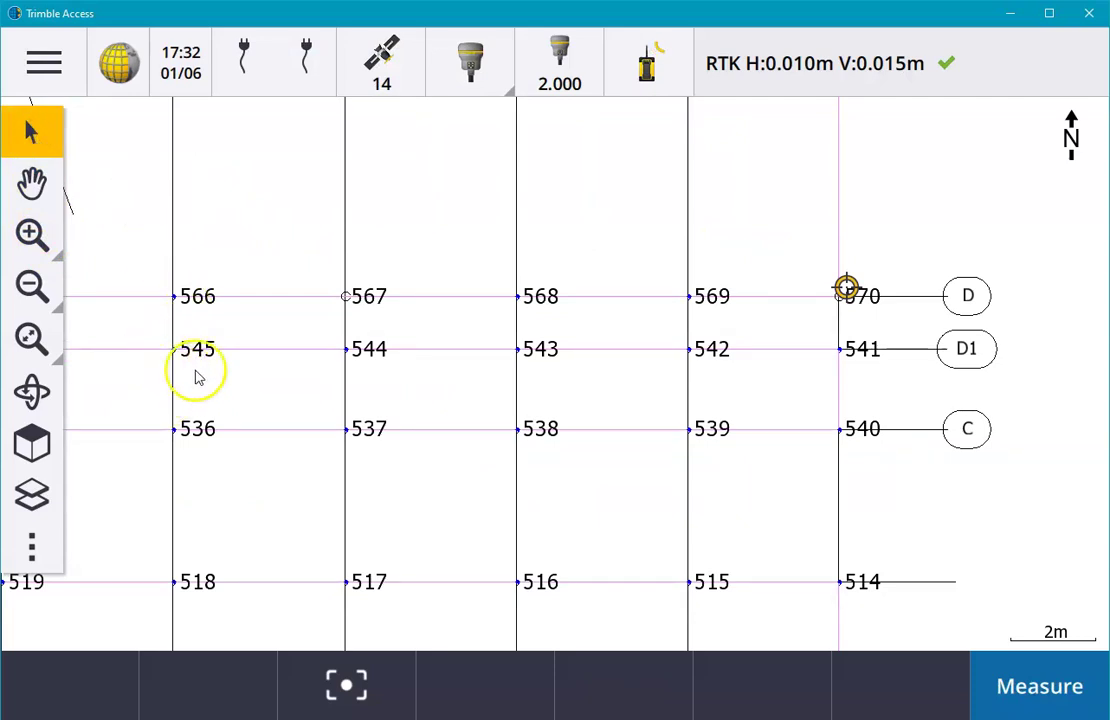
left_click(173, 350)
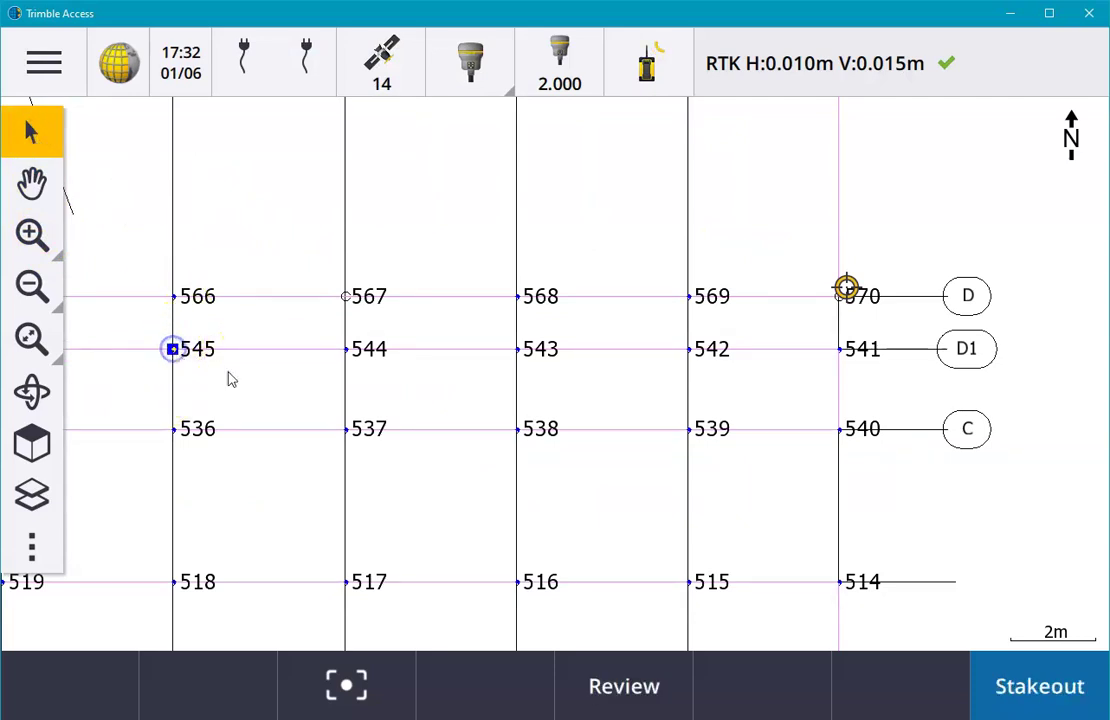
left_click(518, 350)
right_click(637, 203)
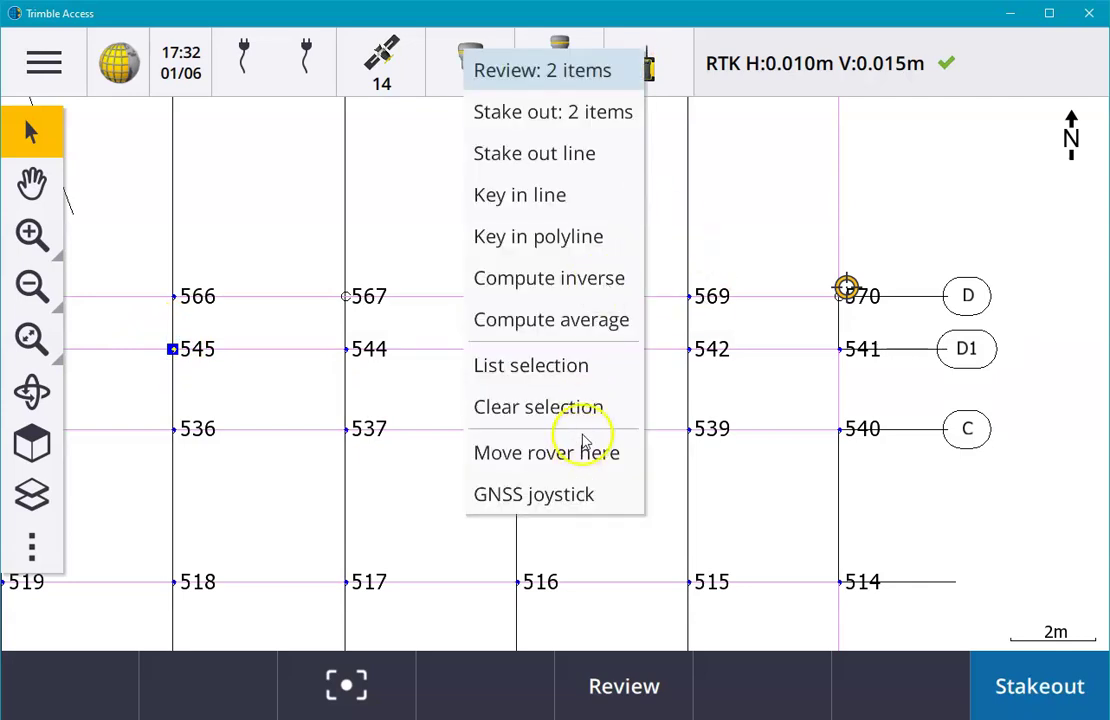
left_click(563, 153)
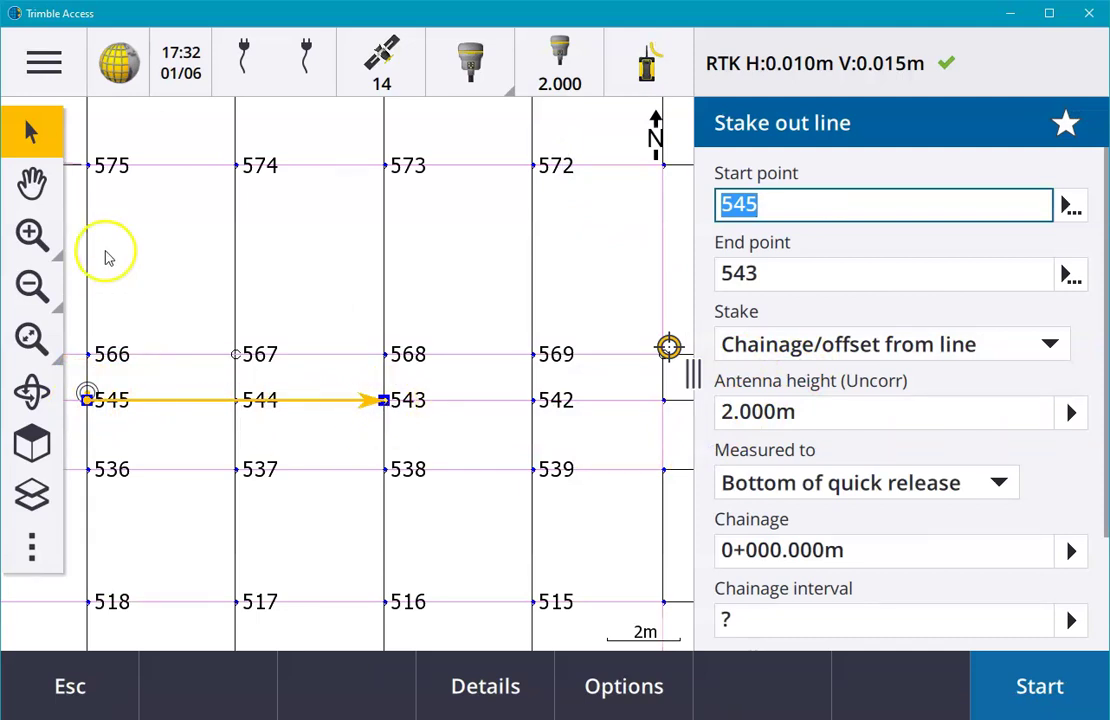
left_click(92, 686)
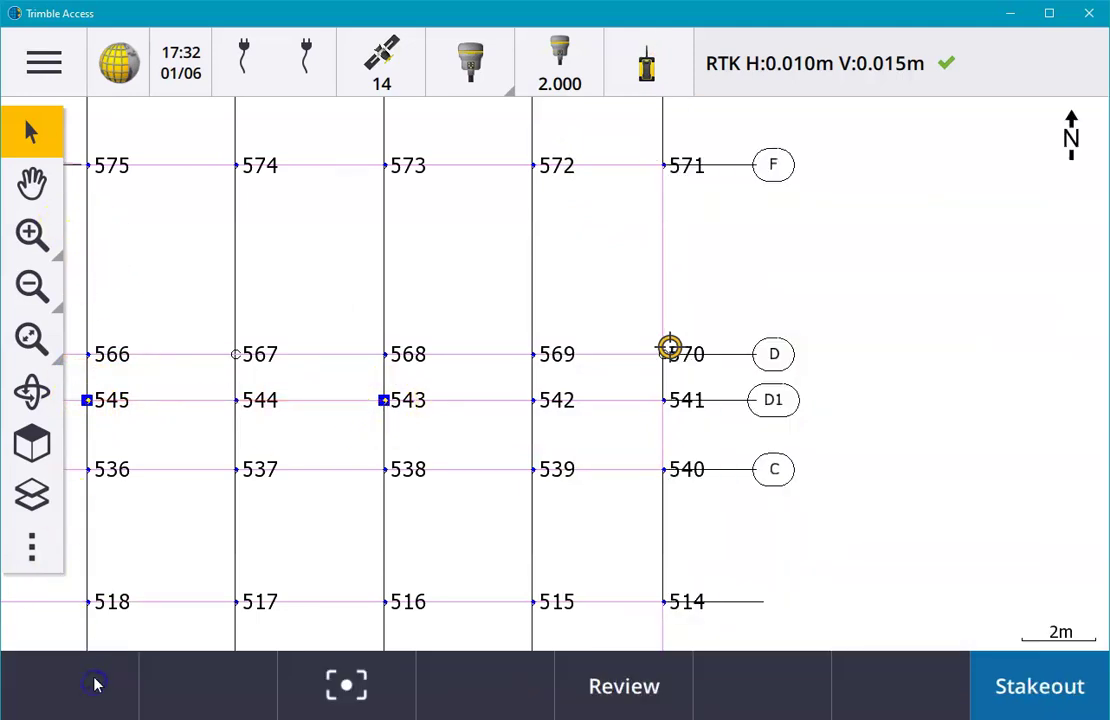
Clear the map selection of points 545 and 543.
right_click(203, 291)
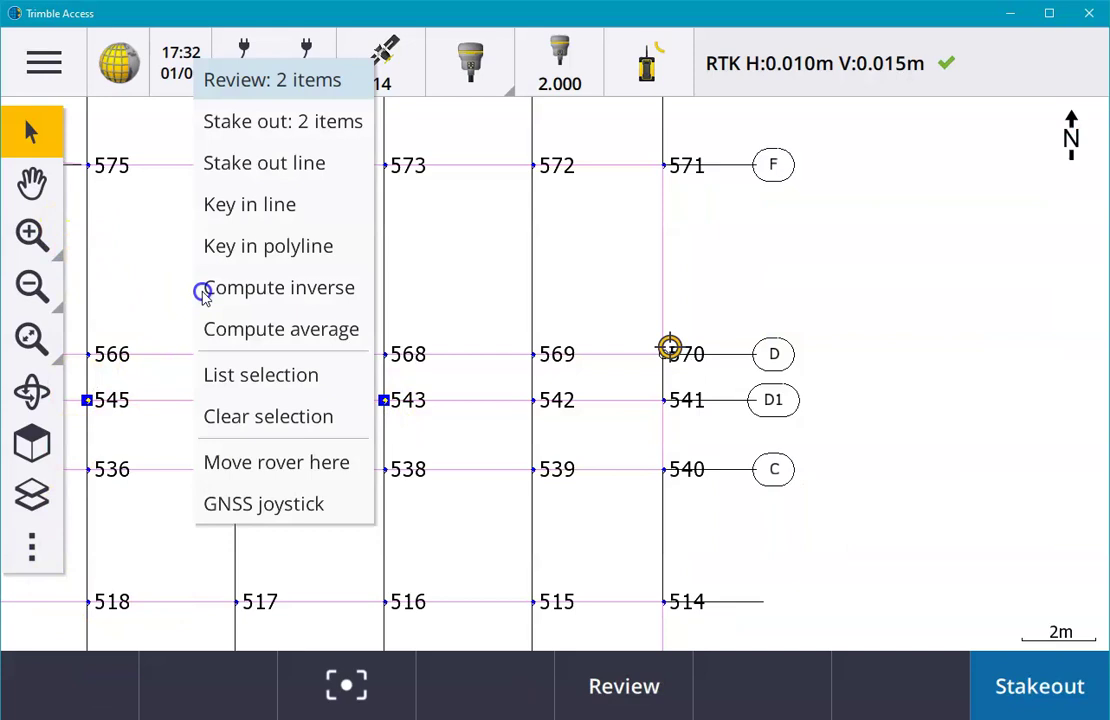
left_click(268, 417)
Select points 604 and 607 in the angled part of the grid, view the Stake out line form from 604 to 607, and close it.
left_click(31, 181)
left_click_drag(154, 235, 649, 493)
left_click_drag(354, 231, 645, 497)
left_click_drag(468, 290, 810, 295)
left_click_drag(403, 307, 509, 459)
left_click(446, 426)
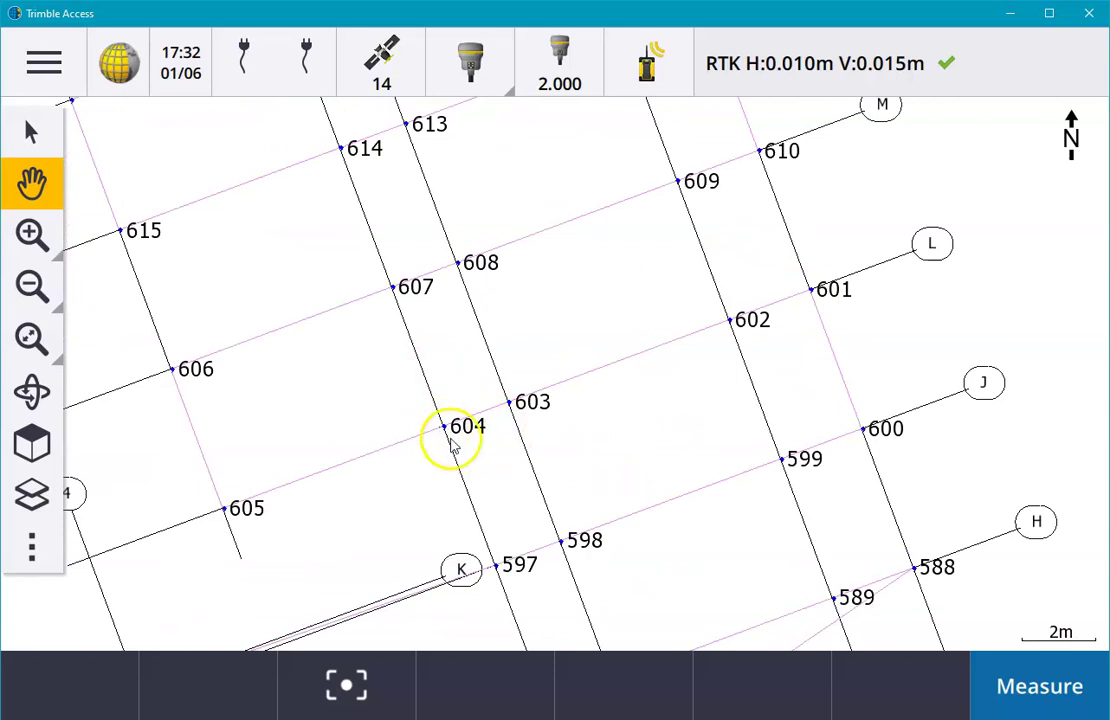
left_click(31, 132)
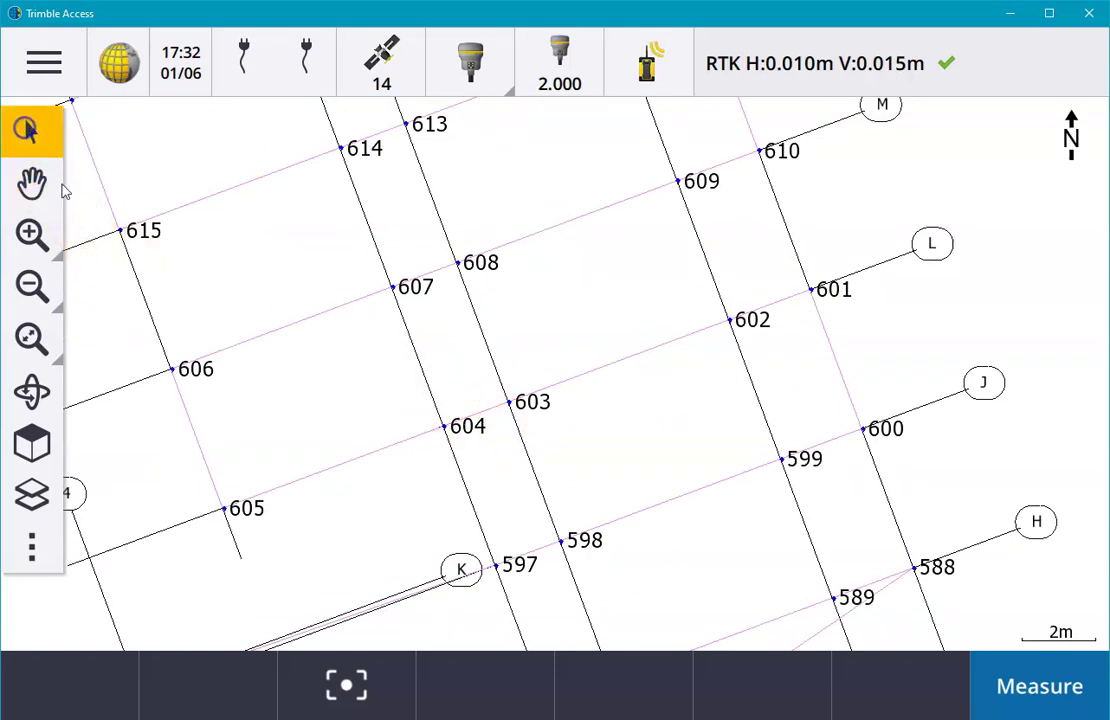
left_click(446, 426)
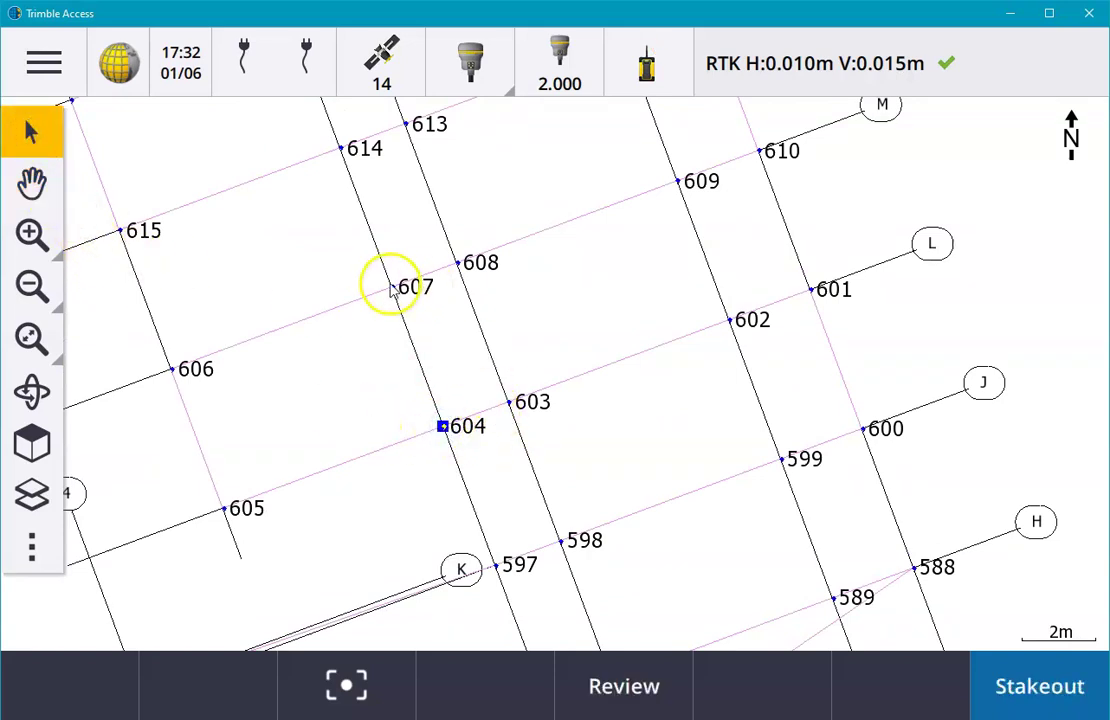
left_click(391, 287)
right_click(349, 390)
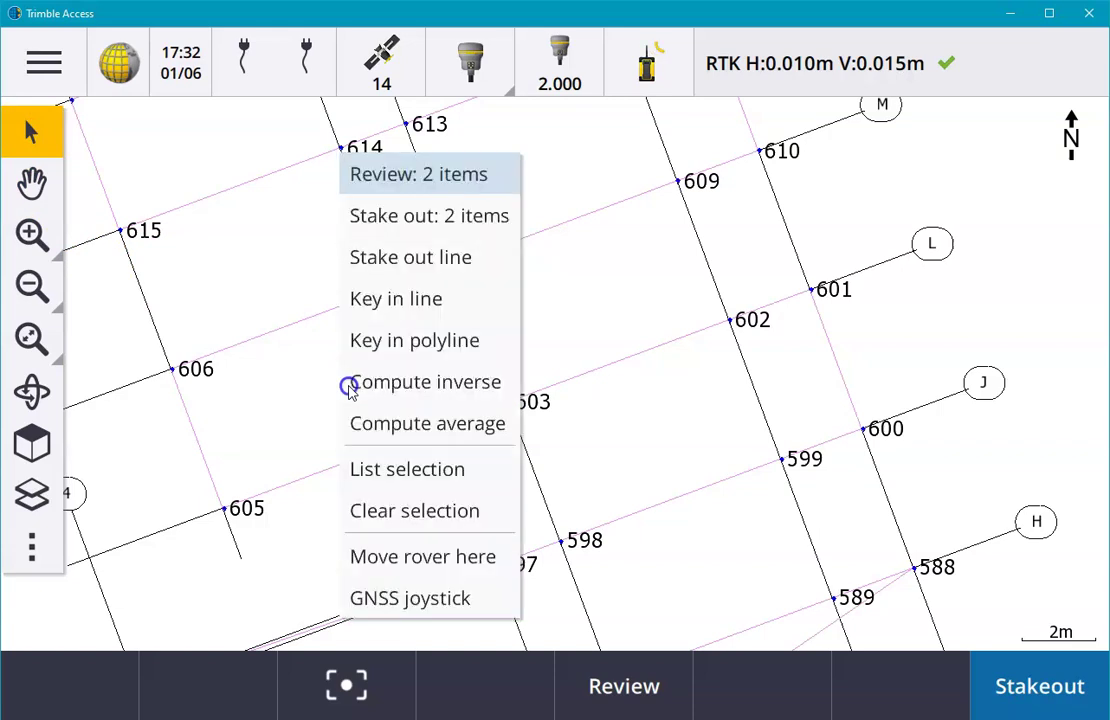
left_click(428, 257)
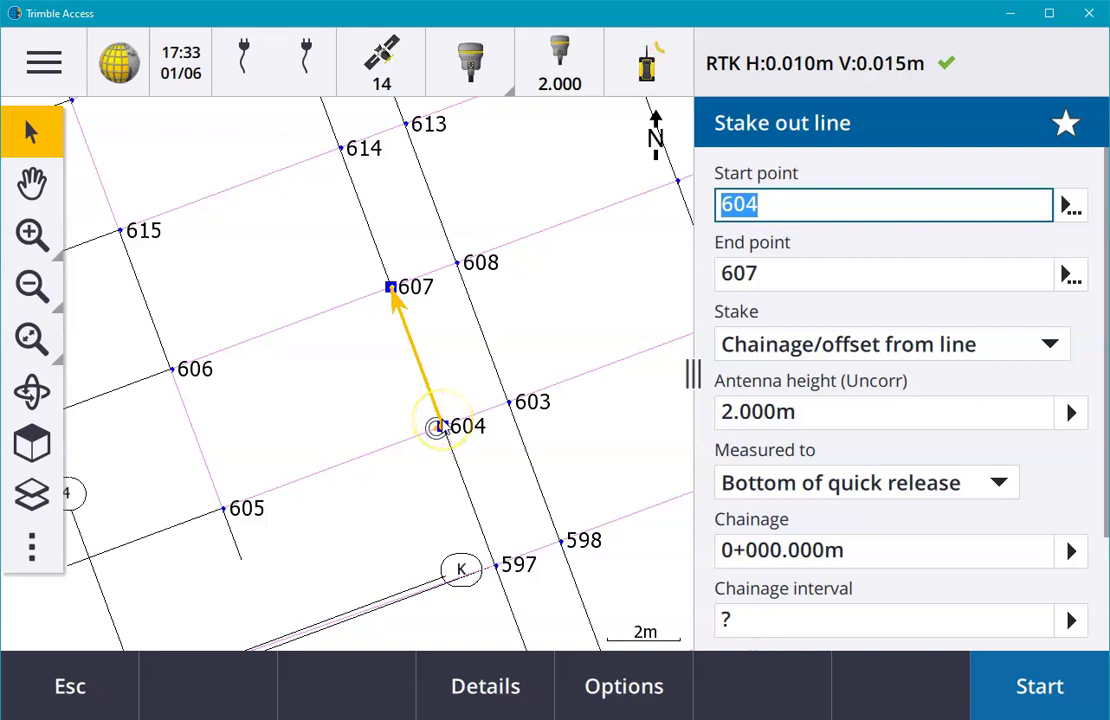
left_click(423, 402)
left_click(60, 685)
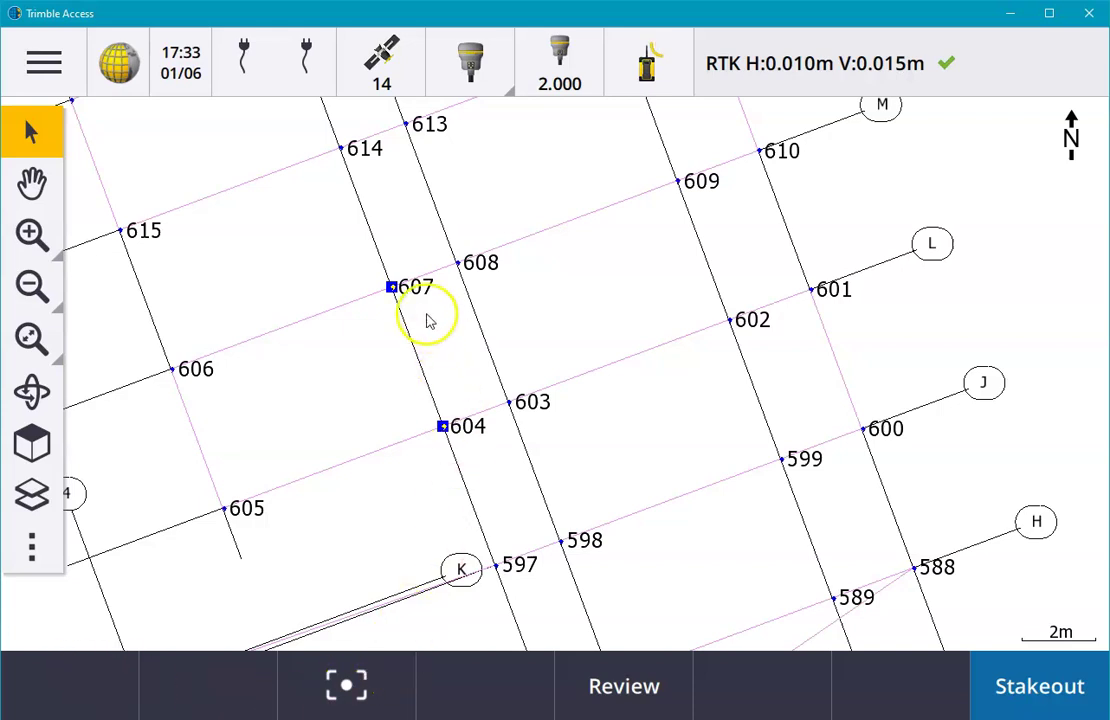
Clear the map selection, select only point 604, and start its point stakeout.
right_click(369, 339)
left_click(404, 463)
left_click(443, 427)
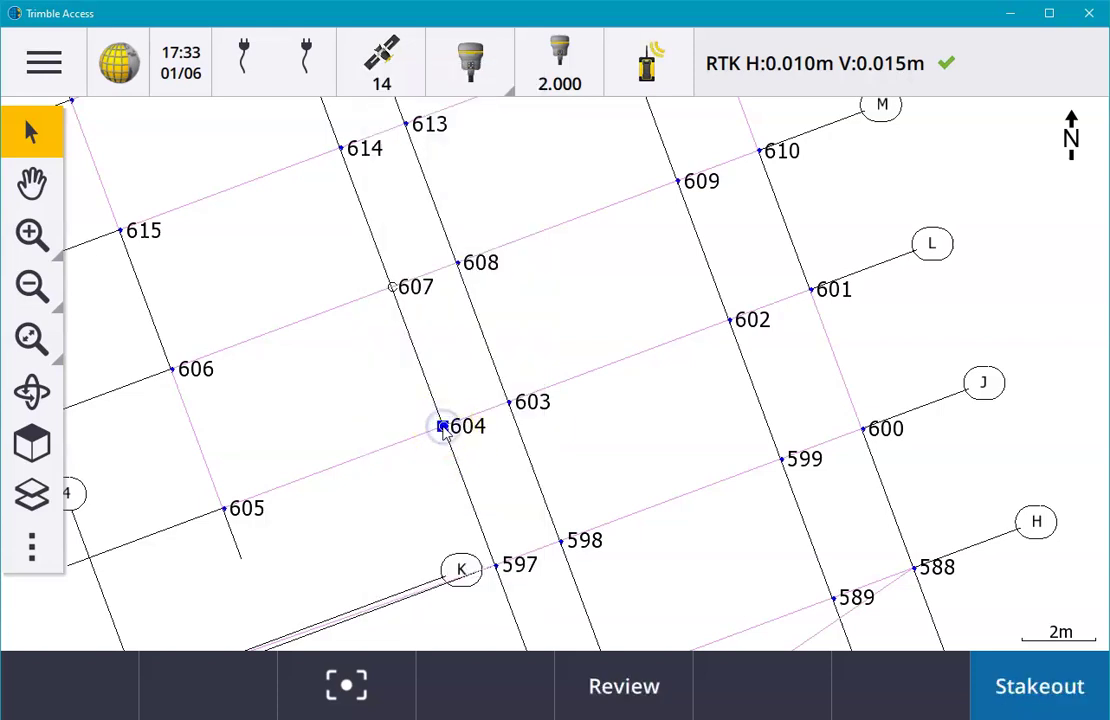
left_click(1004, 689)
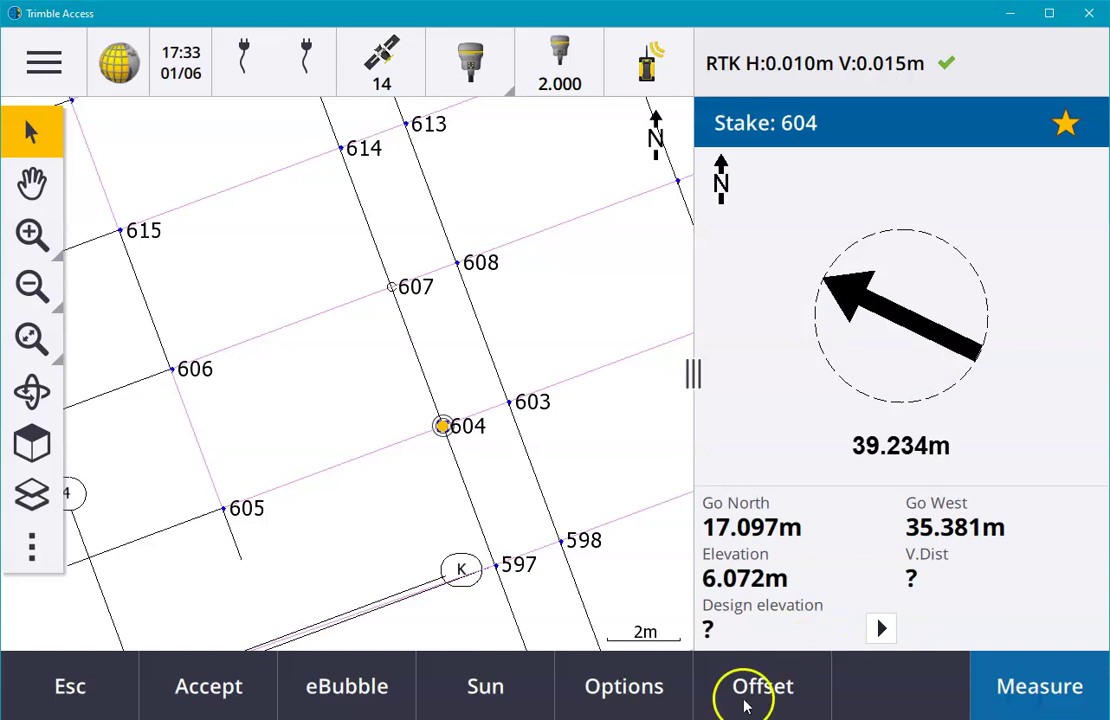